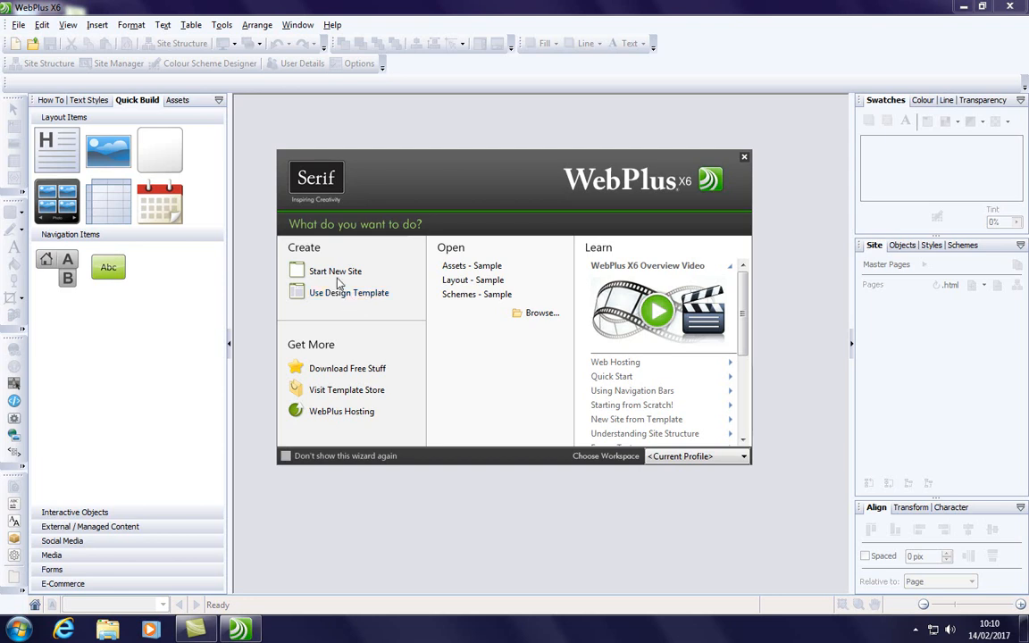
Create a new site named "Wales Euro 2016" with the default page size and colour scheme, and decline the software update.
{"action": "left_click", "coordinate": [337, 273]}
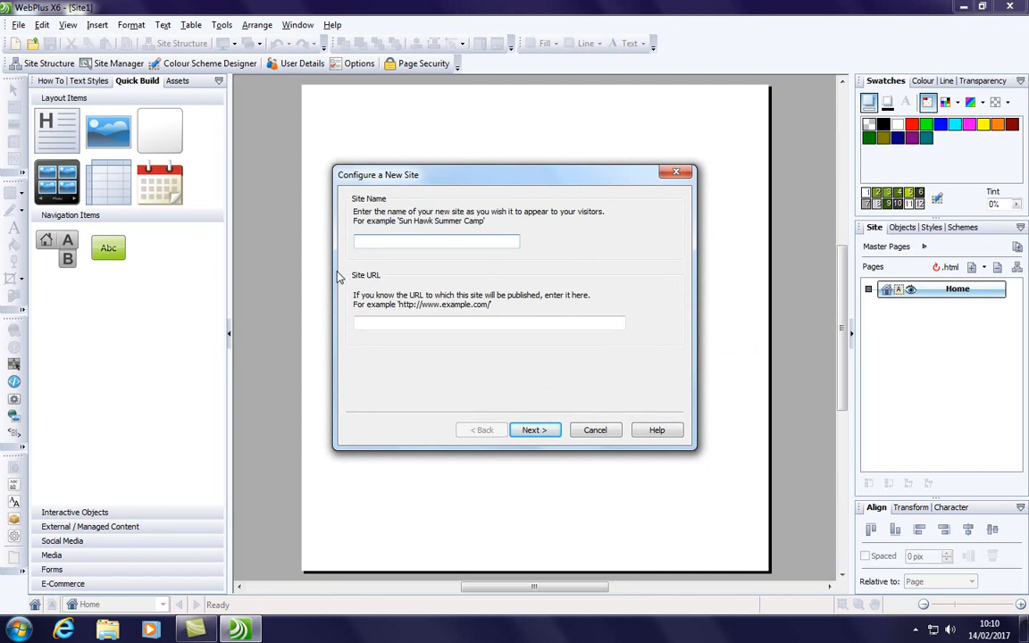
{"action": "type", "text": "Wales Euro 2016"}
{"action": "left_click", "coordinate": [533, 431]}
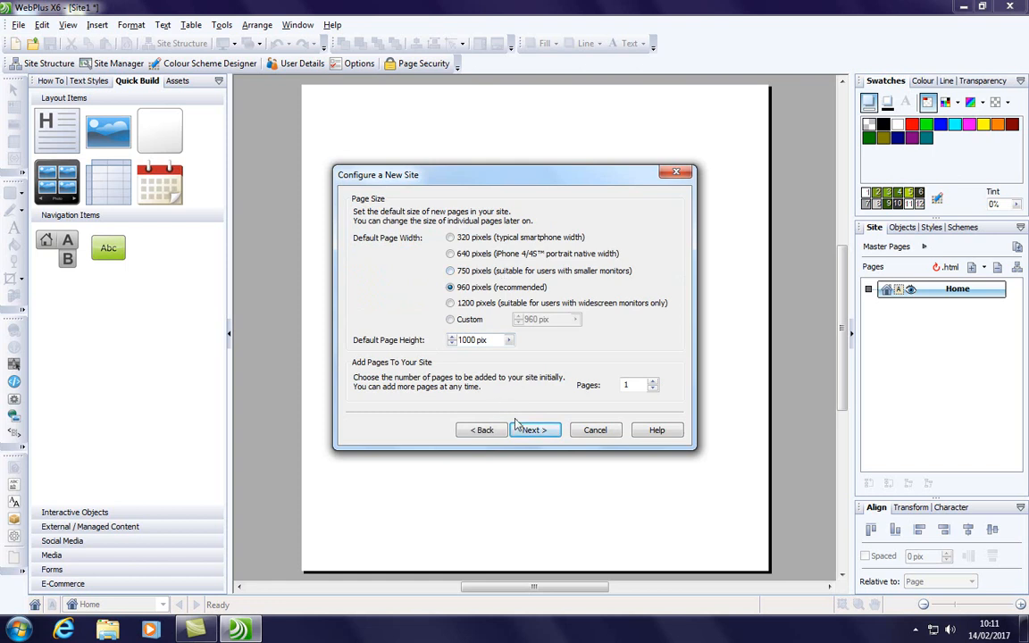
{"action": "left_click", "coordinate": [547, 434]}
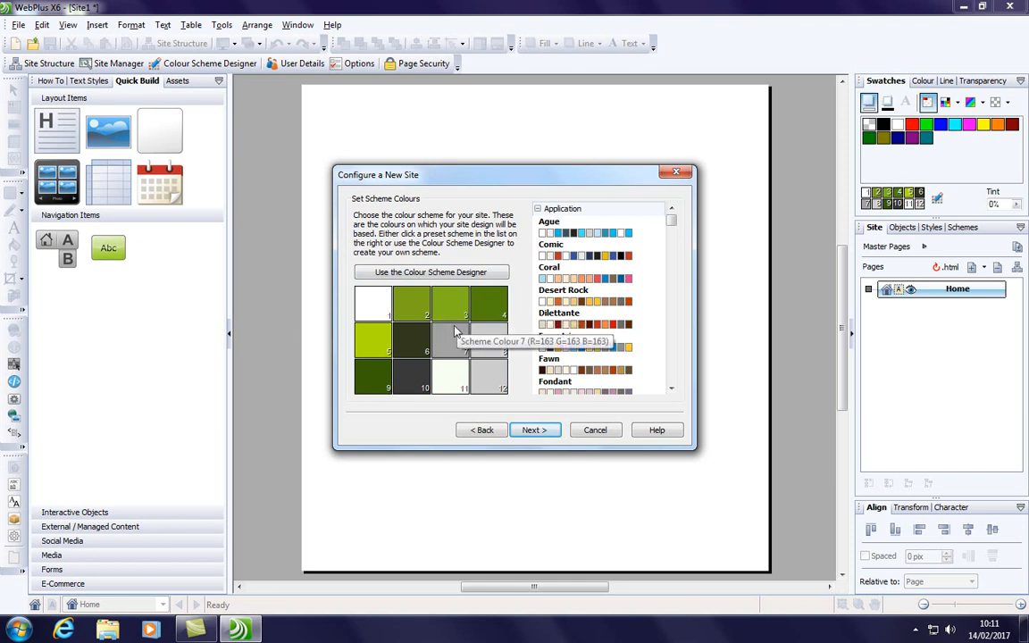
{"action": "left_click", "coordinate": [533, 431]}
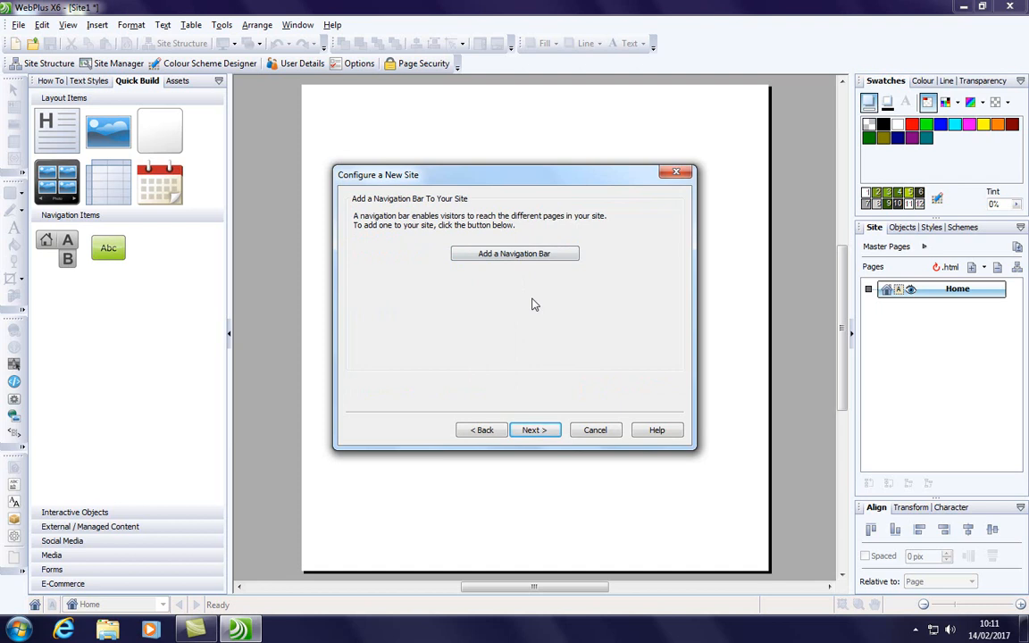
{"action": "left_click", "coordinate": [543, 430]}
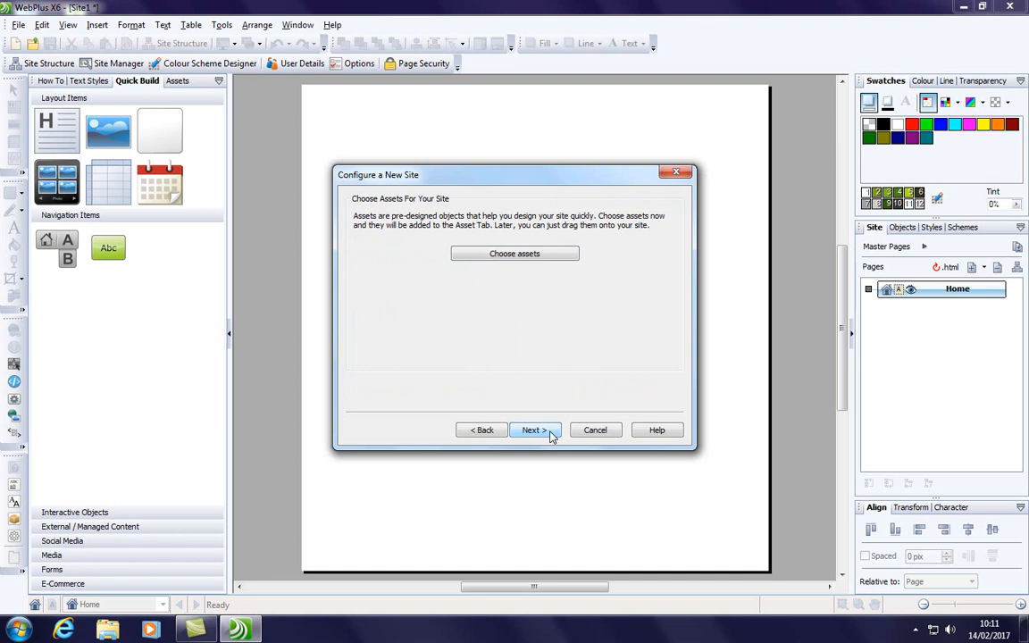
{"action": "left_click", "coordinate": [553, 435]}
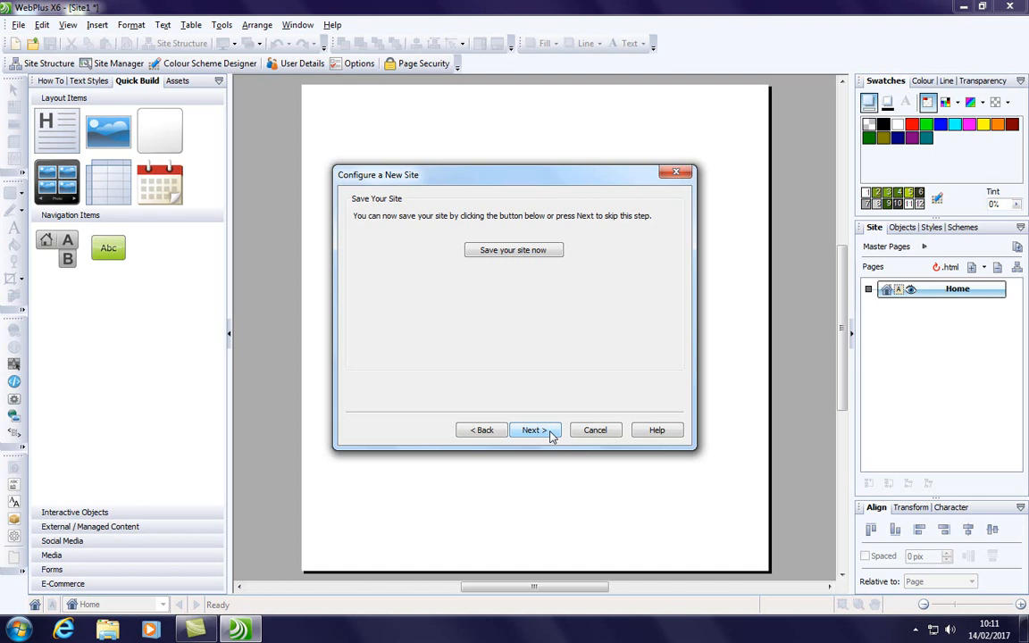
{"action": "left_click", "coordinate": [552, 436]}
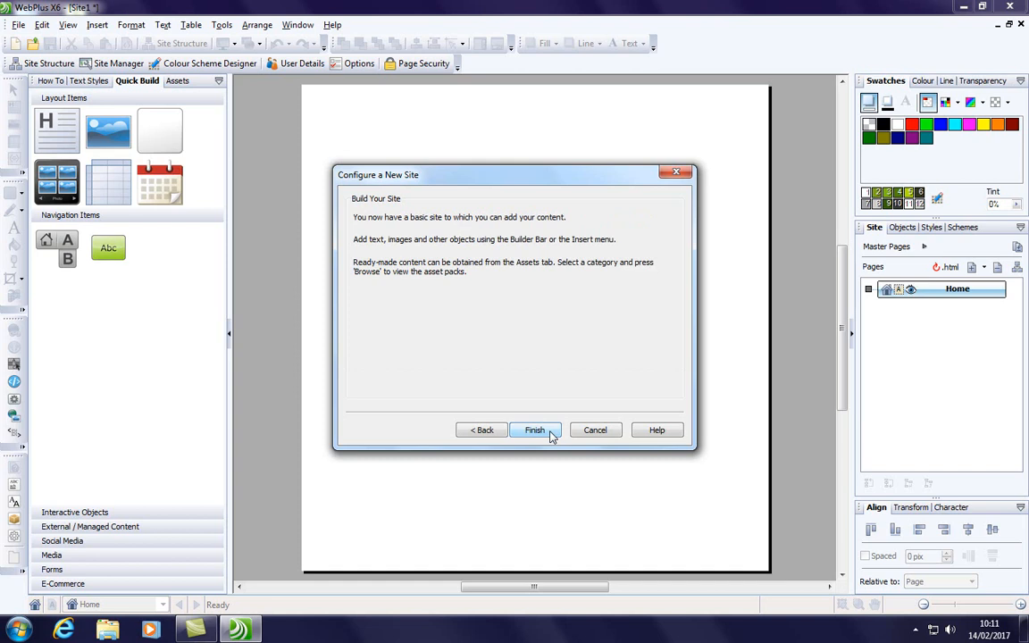
{"action": "left_click", "coordinate": [545, 433]}
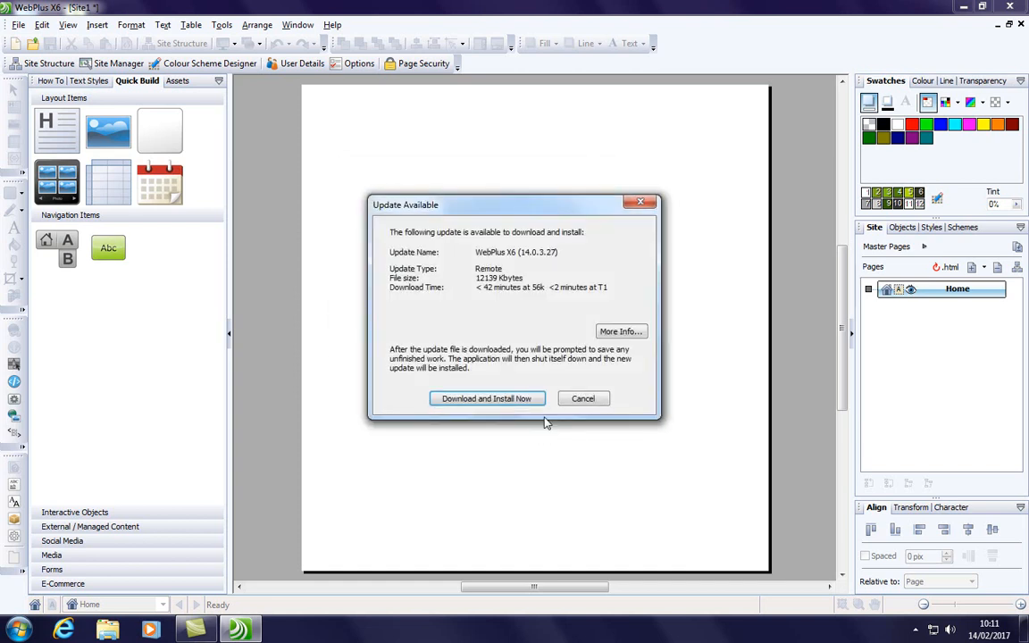
{"action": "left_click", "coordinate": [597, 400]}
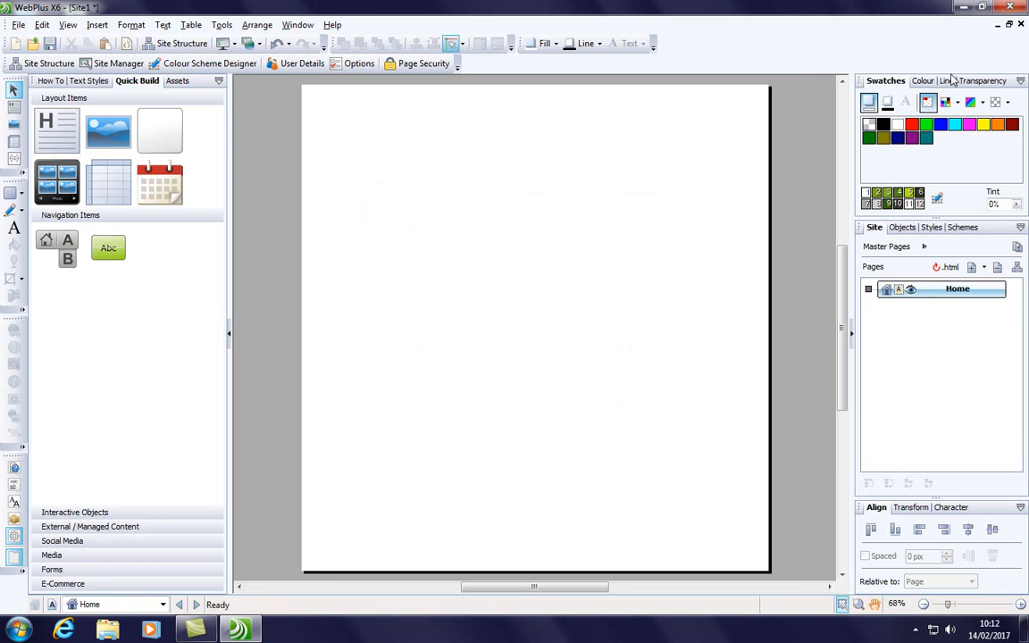
Check the Wales Euro 2016 folder on the desktop, then return to WebPlus.
{"action": "left_click", "coordinate": [965, 9]}
{"action": "left_click", "coordinate": [349, 268]}
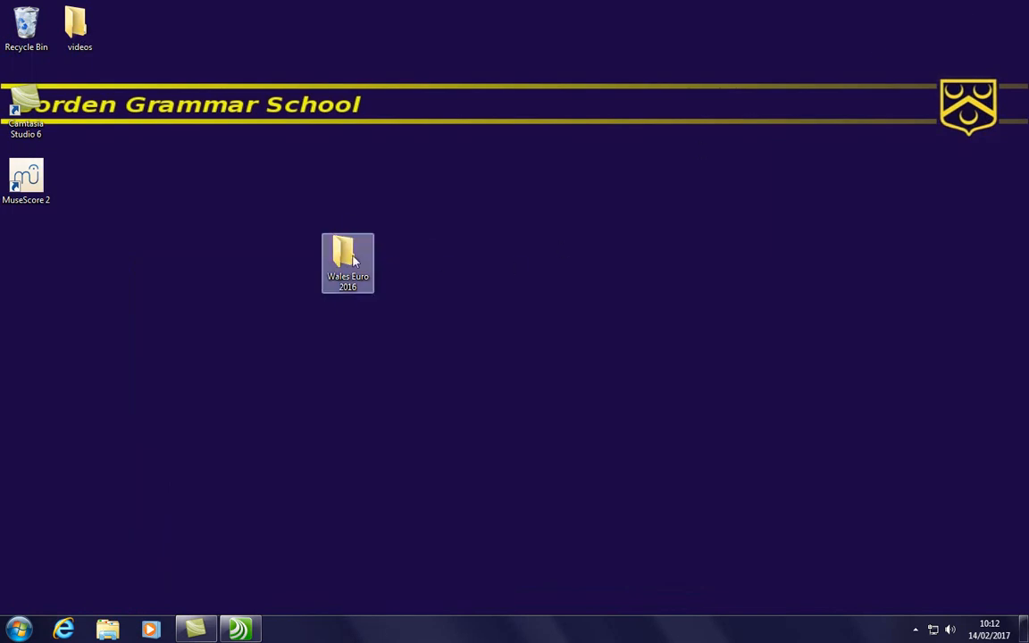
{"action": "left_click", "coordinate": [355, 380]}
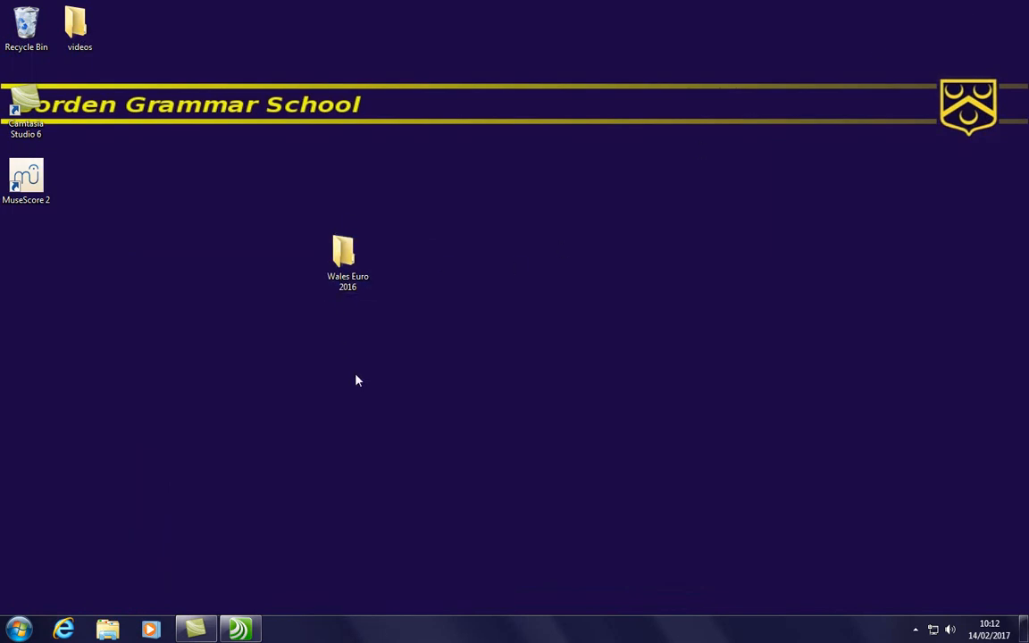
{"action": "left_click", "coordinate": [239, 630]}
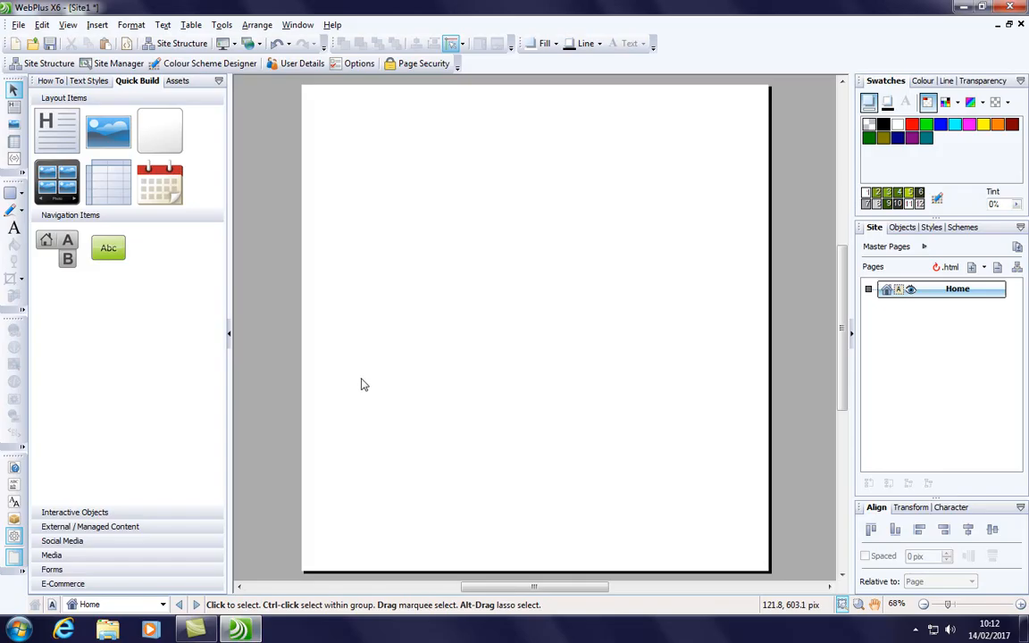
Save the site as "wales euro 2016" in the desktop's Wales Euro 2016 folder.
{"action": "left_click", "coordinate": [18, 24]}
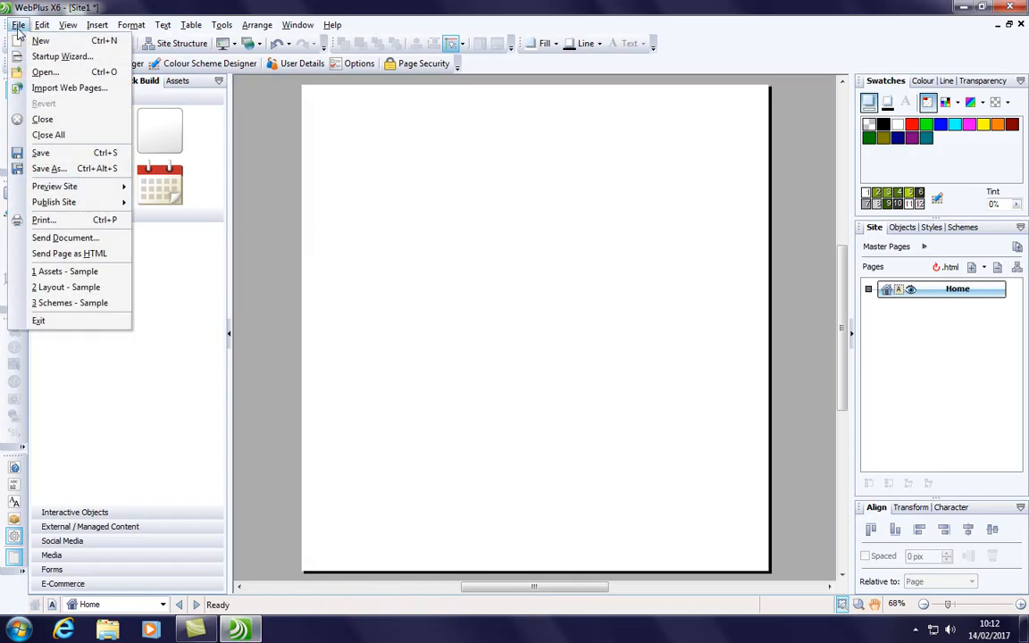
{"action": "left_click", "coordinate": [71, 169]}
{"action": "left_click", "coordinate": [75, 119]}
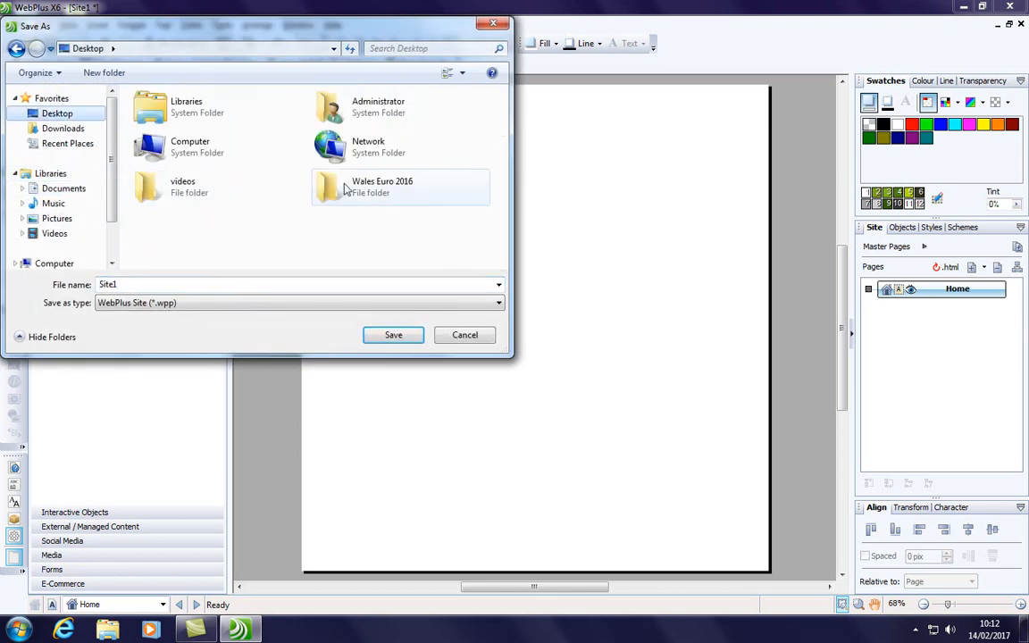
{"action": "double_click", "coordinate": [370, 193]}
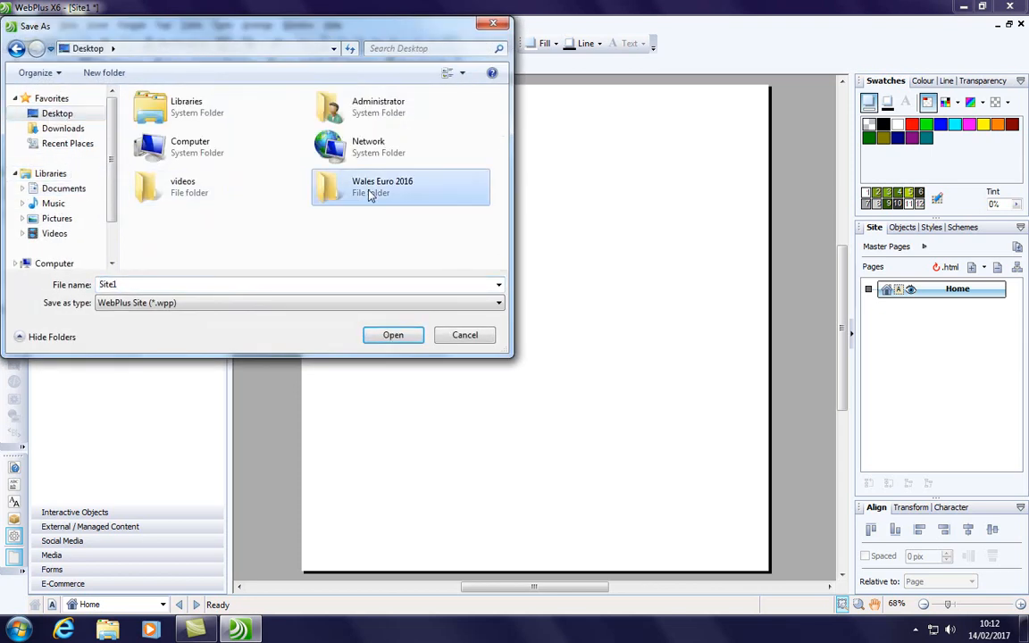
{"action": "double_click", "coordinate": [105, 284]}
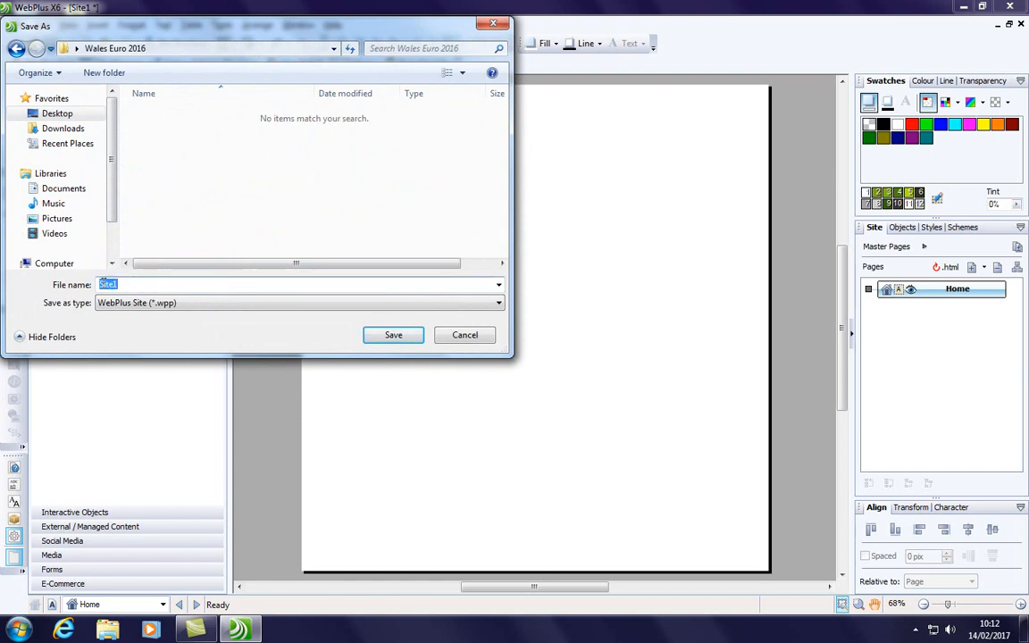
{"action": "type", "text": "wales euroe"}
{"action": "key", "text": "BackSpace"}
{"action": "type", "text": "2016"}
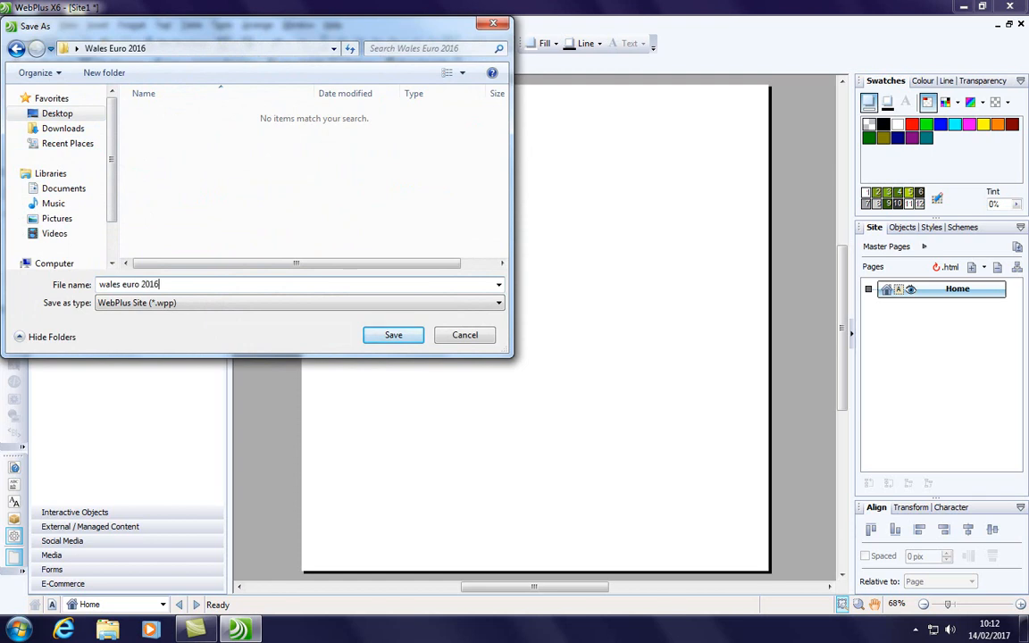
{"action": "left_click", "coordinate": [393, 335]}
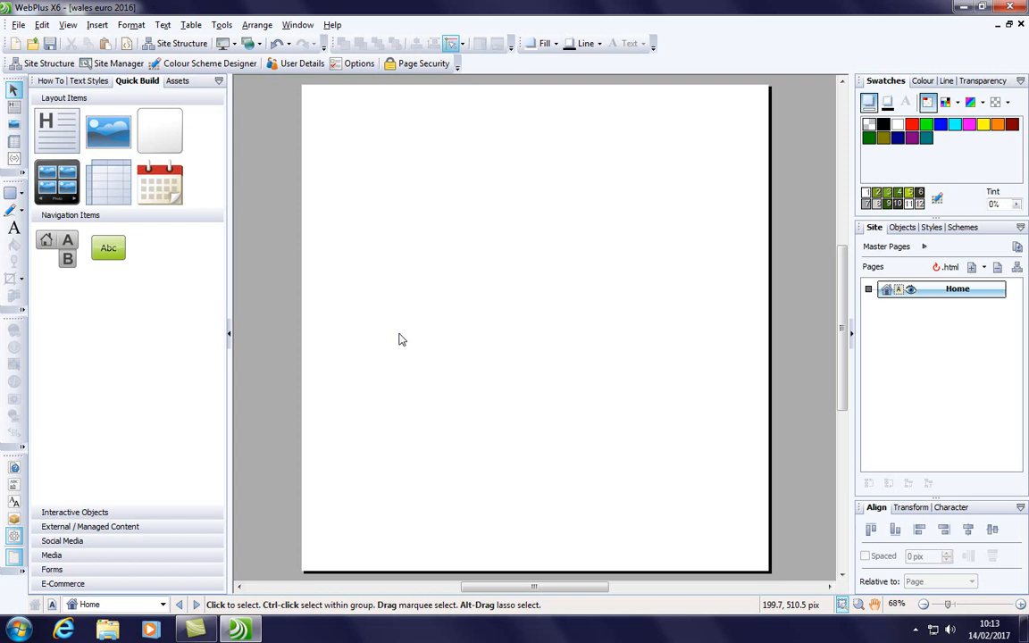
Add a blank page named "Matches" after Home, with the file name matches.html.
{"action": "left_click", "coordinate": [984, 269]}
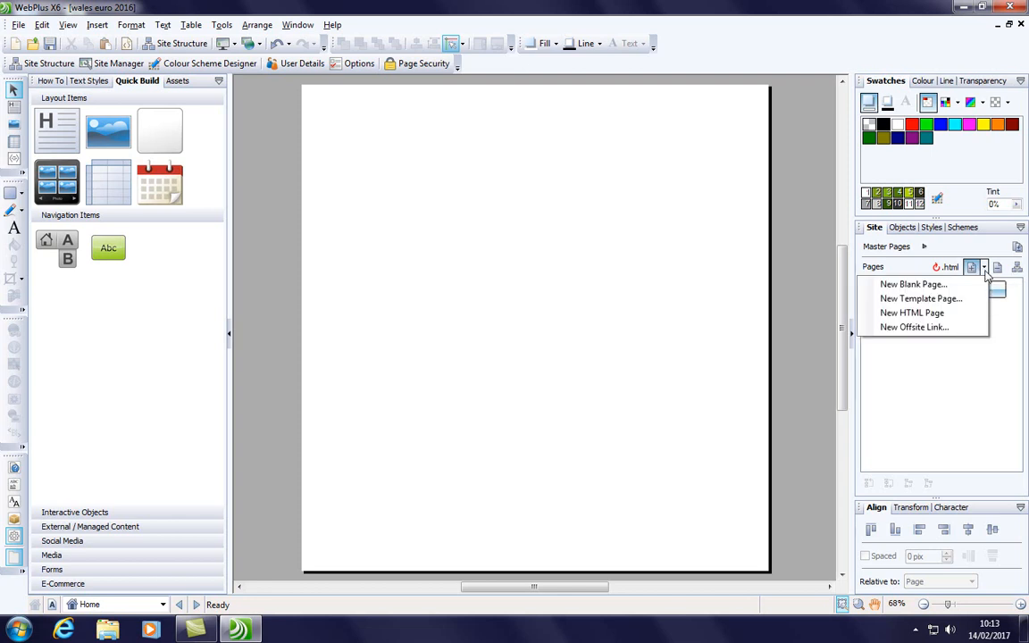
{"action": "left_click", "coordinate": [933, 285]}
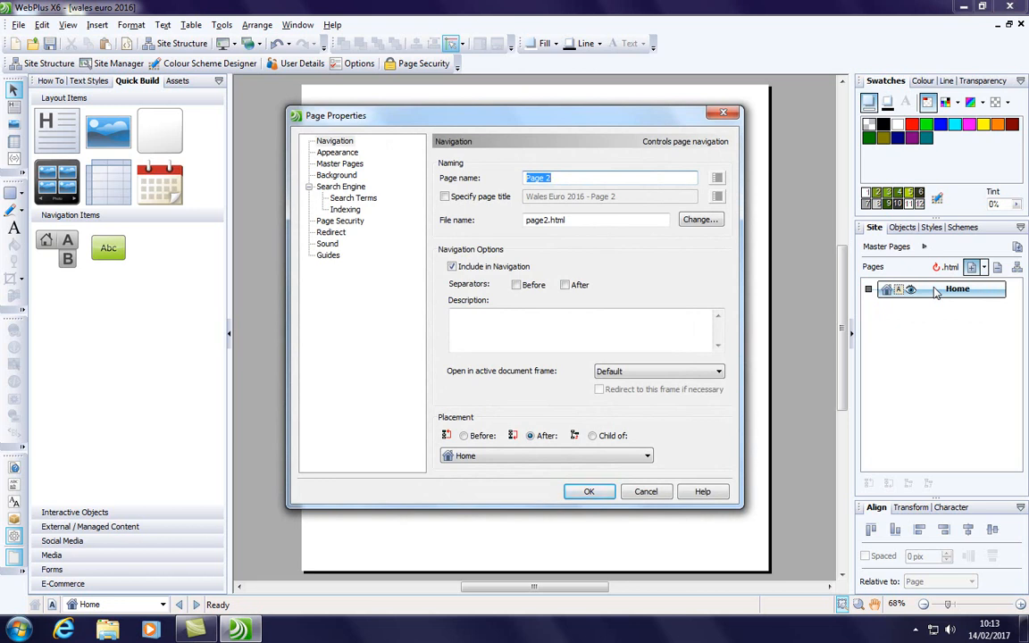
{"action": "type", "text": "Matches"}
{"action": "double_click", "coordinate": [546, 220]}
{"action": "key", "text": "BackSpace"}
{"action": "type", "text": "matches"}
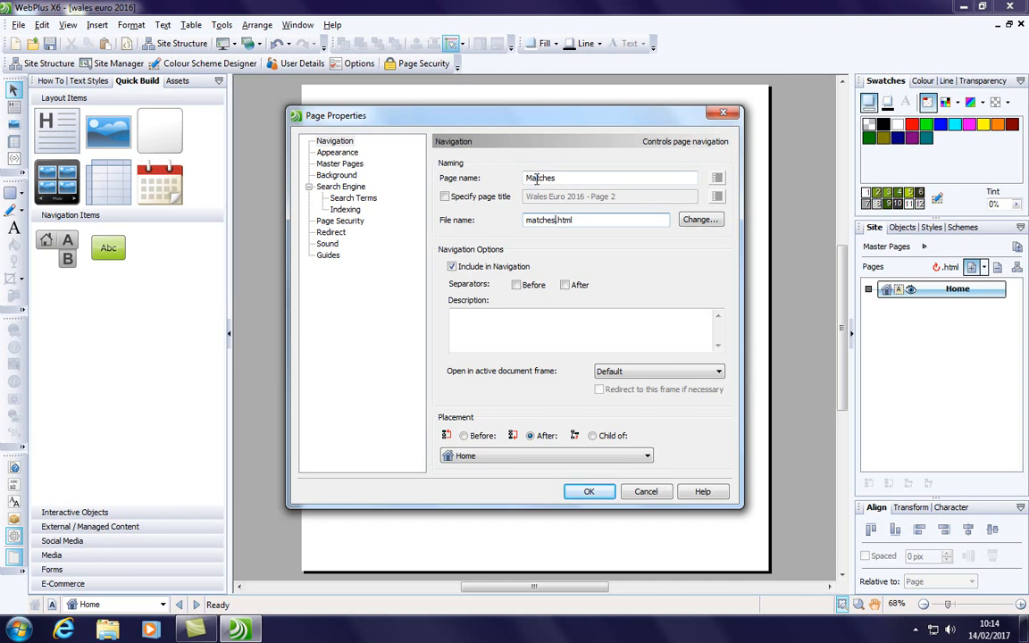
{"action": "left_click", "coordinate": [591, 491]}
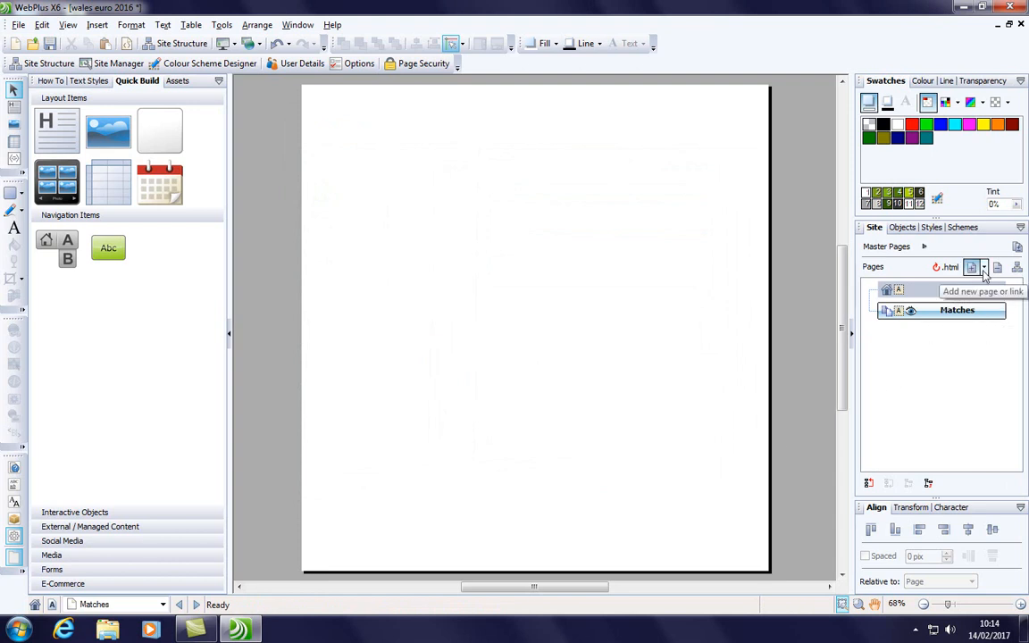
Set up a new page after Matches named "The Players", with the file name "the players.html".
{"action": "left_click", "coordinate": [972, 268]}
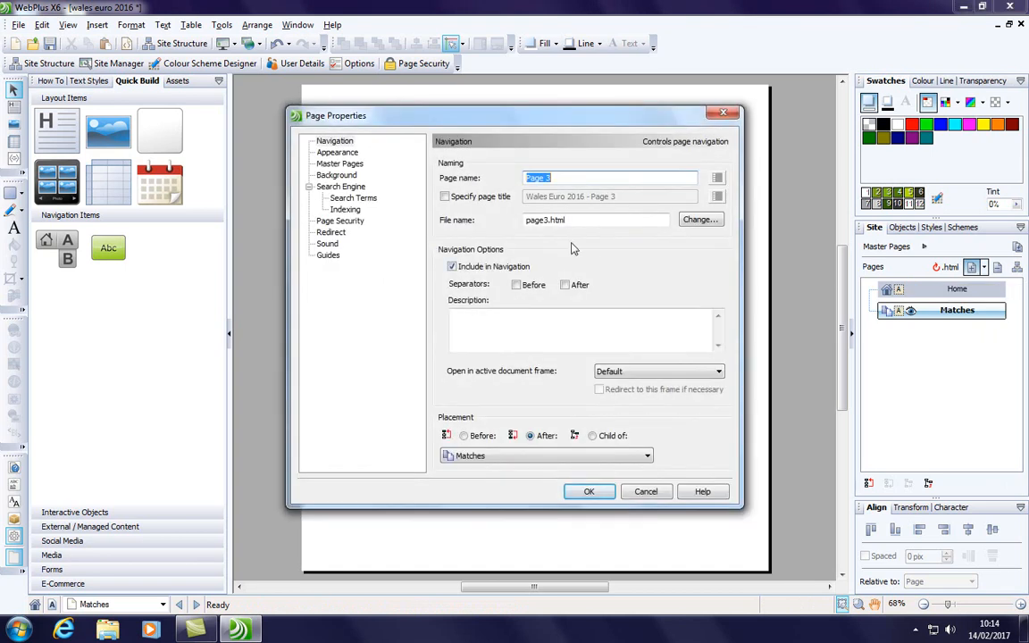
{"action": "type", "text": "The Players"}
{"action": "left_click_drag", "start_coordinate": [546, 222], "coordinate": [524, 222]}
{"action": "type", "text": "the plat"}
{"action": "key", "text": "BackSpace"}
{"action": "type", "text": "yers"}
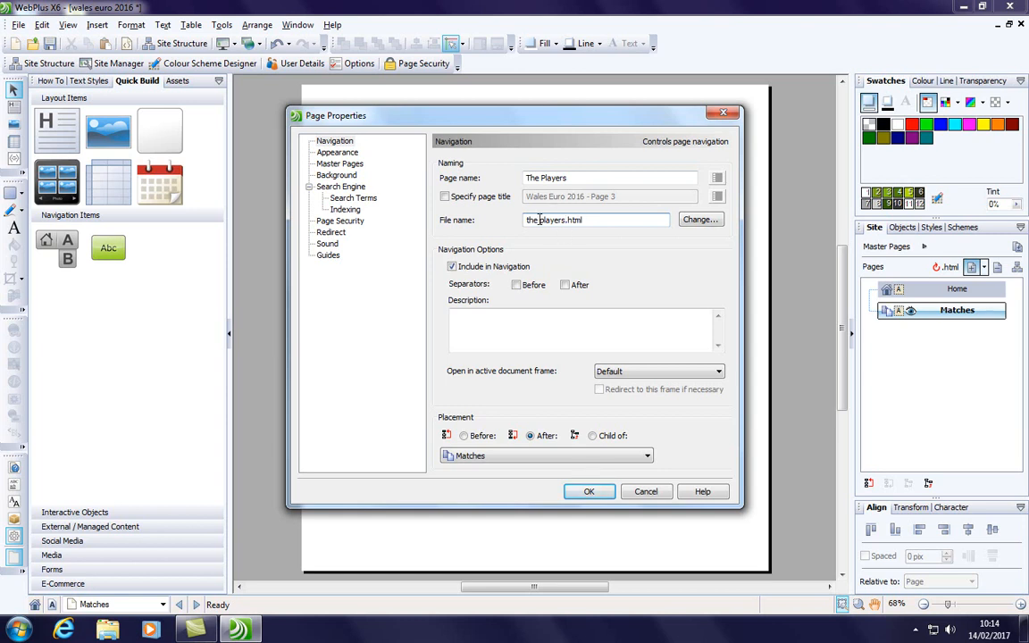
Shorten The Players page's file name to players.html and create the page.
{"action": "left_click", "coordinate": [541, 220]}
{"action": "key", "text": "BackSpace"}
{"action": "type", "text": "_"}
{"action": "key", "text": "BackSpace"}
{"action": "key", "text": "BackSpace"}
{"action": "key", "text": "BackSpace"}
{"action": "key", "text": "BackSpace"}
{"action": "left_click", "coordinate": [591, 492]}
Add a page named "Contact Us" after The Players, with the file name contact.html.
{"action": "left_click", "coordinate": [972, 267]}
{"action": "type", "text": "Contact Us"}
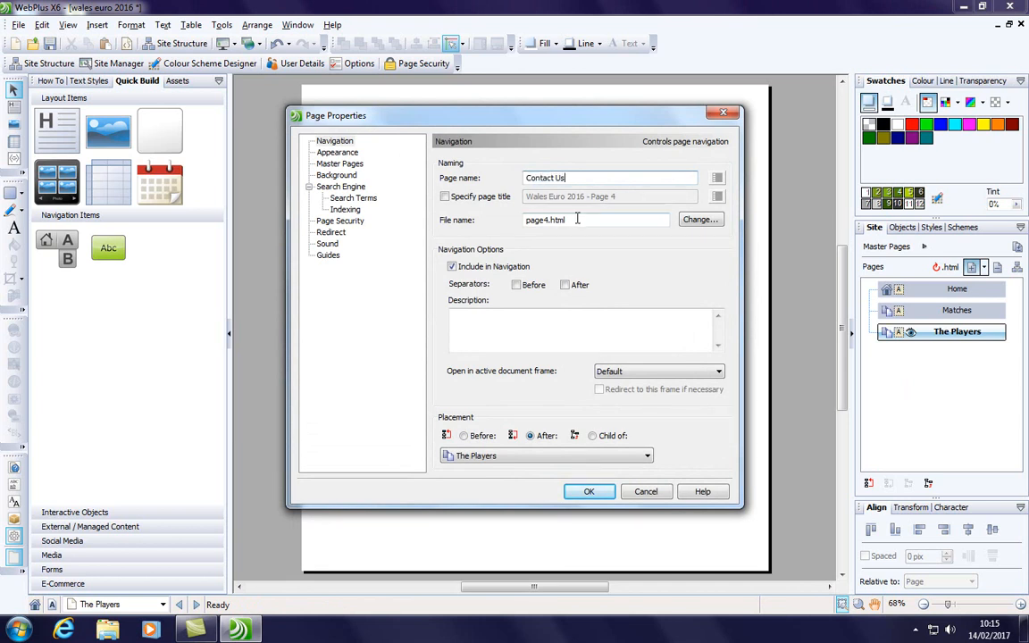
{"action": "double_click", "coordinate": [550, 220]}
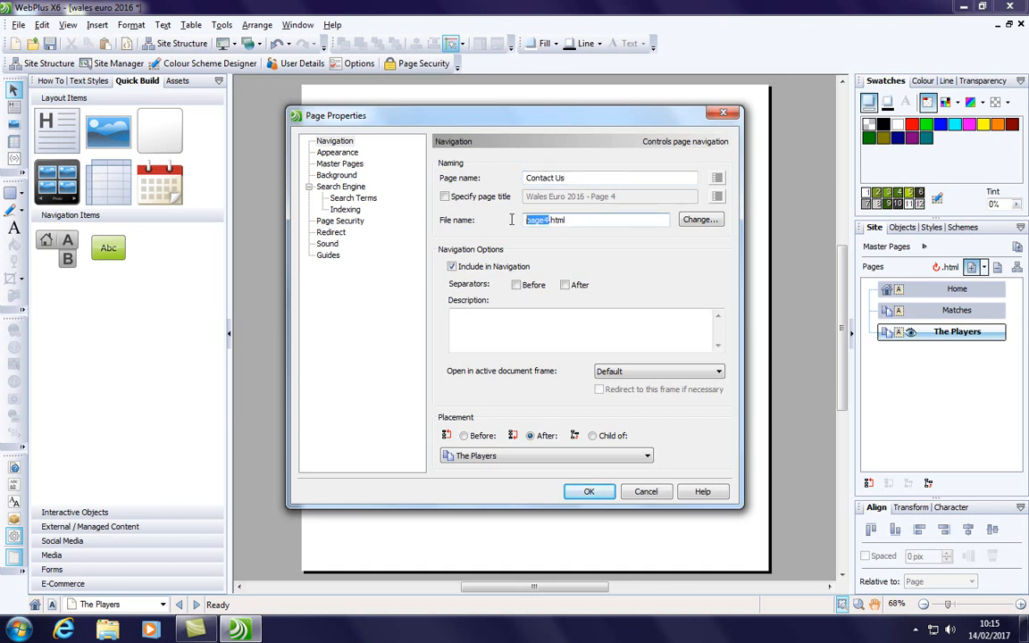
{"action": "type", "text": "contact"}
{"action": "left_click", "coordinate": [592, 493]}
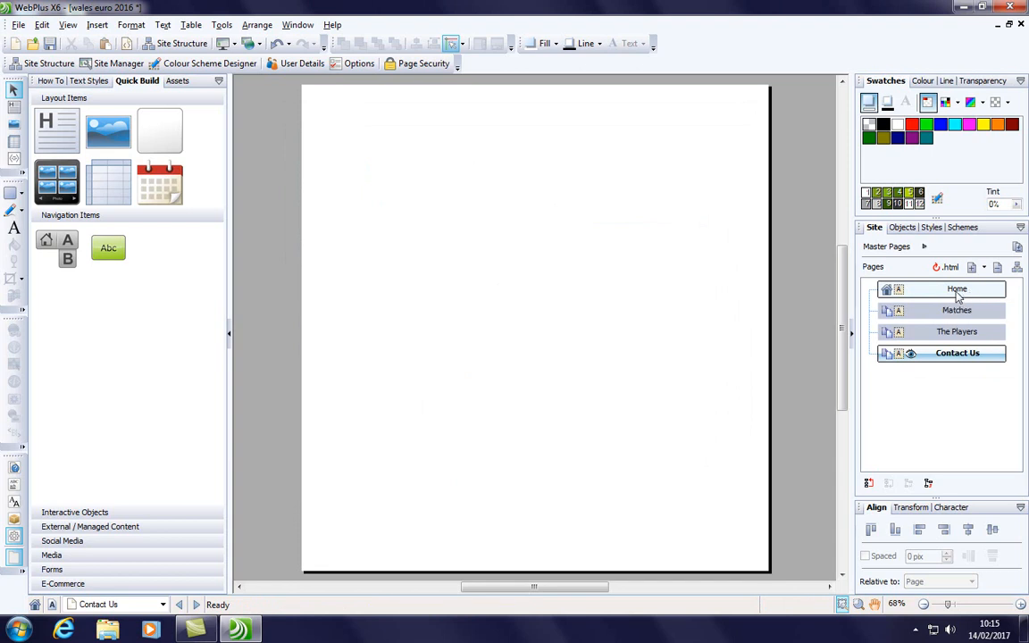
Open the Home page and draw a small HTML text frame near its upper-left area containing "Home".
{"action": "double_click", "coordinate": [959, 293]}
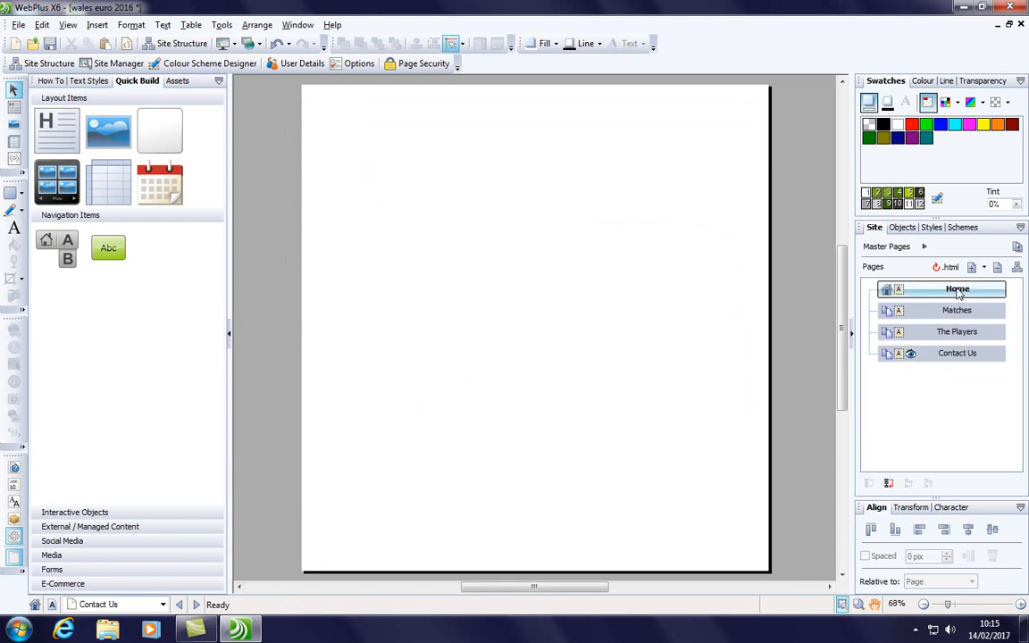
{"action": "left_click", "coordinate": [75, 149]}
{"action": "mouse_move", "coordinate": [348, 209]}
{"action": "left_mouse_down"}
{"action": "mouse_move", "coordinate": [383, 237]}
{"action": "mouse_move", "coordinate": [446, 232]}
{"action": "left_mouse_up"}
{"action": "type", "text": "HOM"}
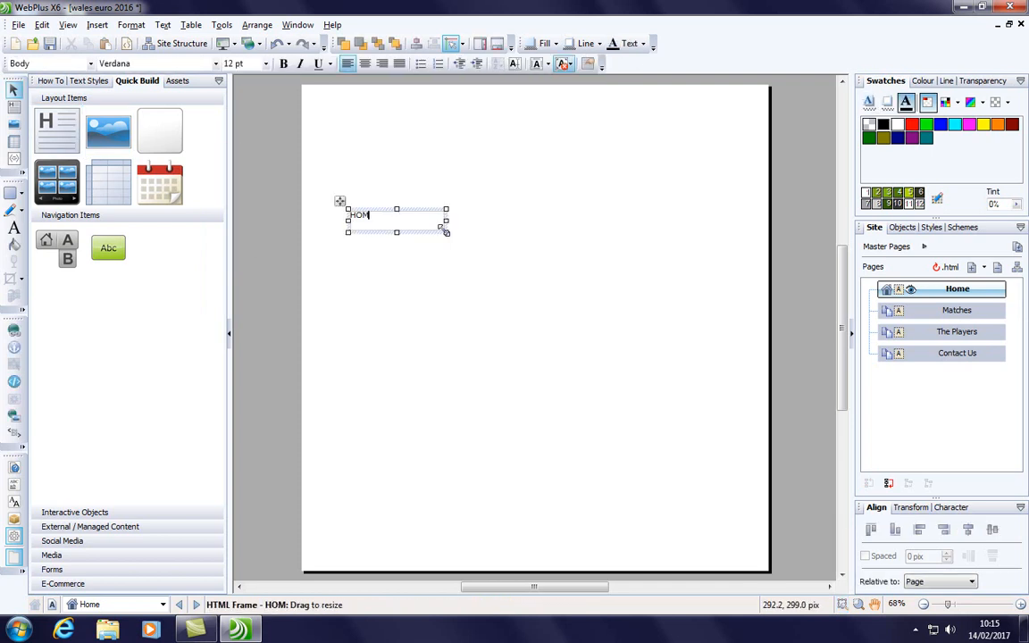
{"action": "key", "text": "BackSpace"}
{"action": "key", "text": "BackSpace"}
{"action": "type", "text": "ome"}
Open the Matches page and draw a small HTML text frame near its upper-left area containing "Matches".
{"action": "double_click", "coordinate": [964, 313]}
{"action": "left_click", "coordinate": [57, 130]}
{"action": "left_click_drag", "start_coordinate": [356, 198], "coordinate": [413, 218]}
{"action": "type", "text": "Mtaches"}
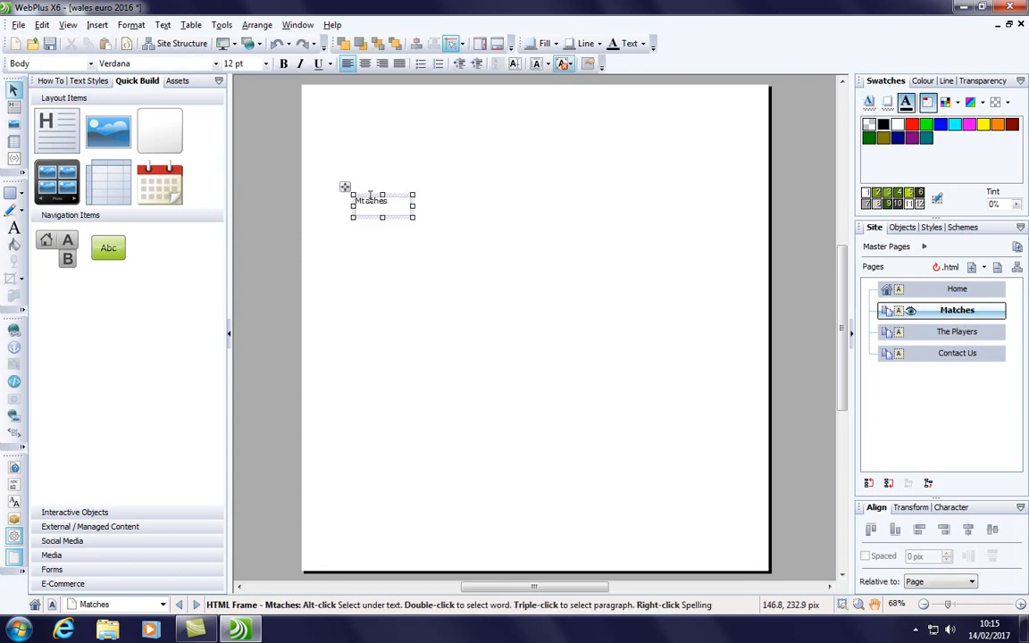
{"action": "double_click", "coordinate": [371, 201]}
{"action": "type", "text": "Matches"}
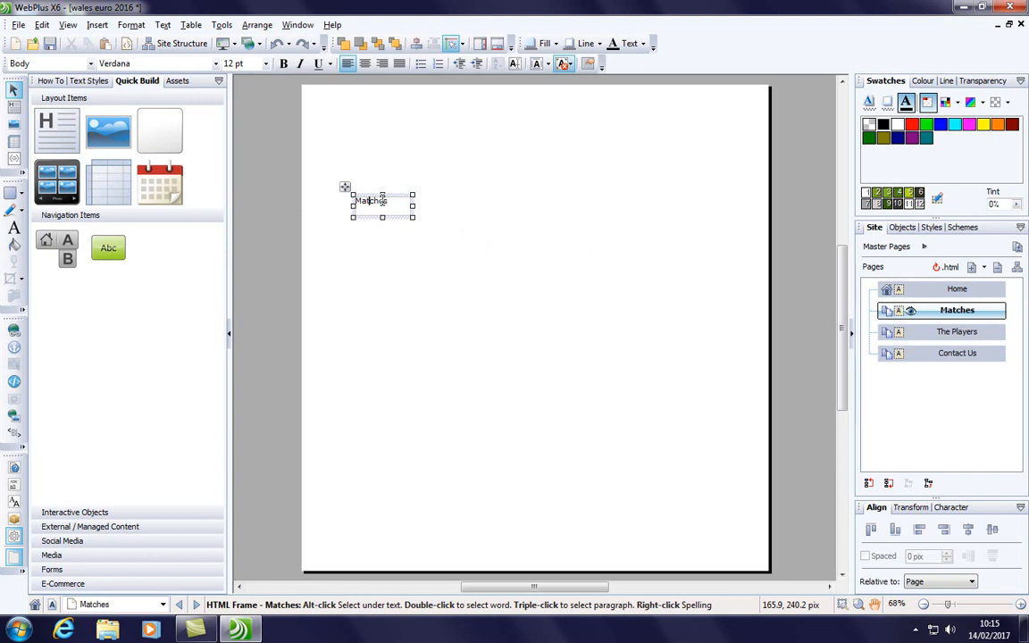
Open The Players page and draw a small HTML text frame near its upper-left area containing "The players".
{"action": "double_click", "coordinate": [957, 332]}
{"action": "left_click", "coordinate": [56, 130]}
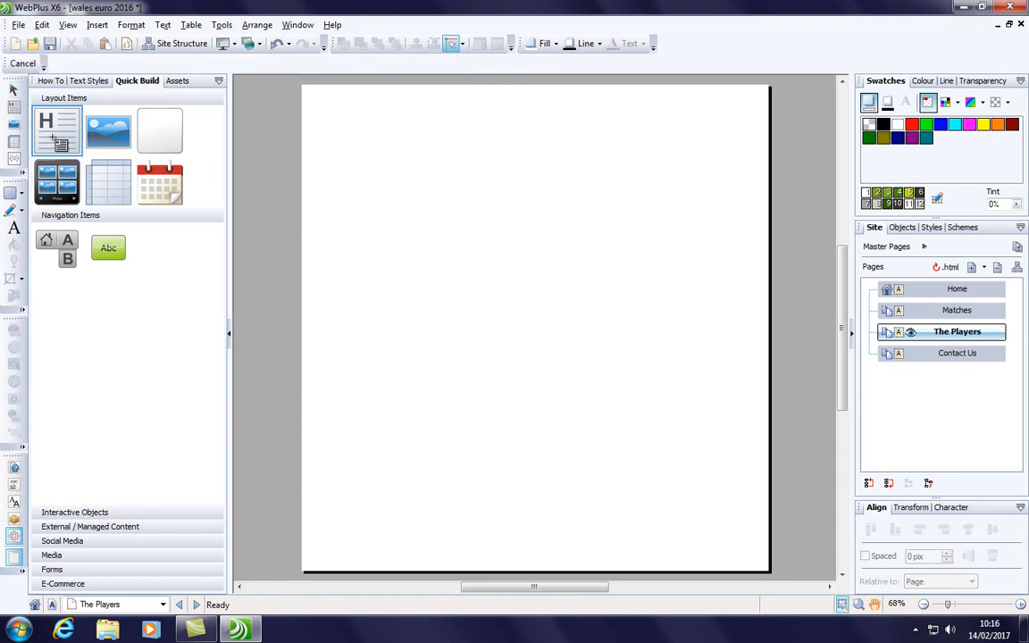
{"action": "left_click_drag", "start_coordinate": [348, 217], "coordinate": [435, 235]}
{"action": "type", "text": "The"}
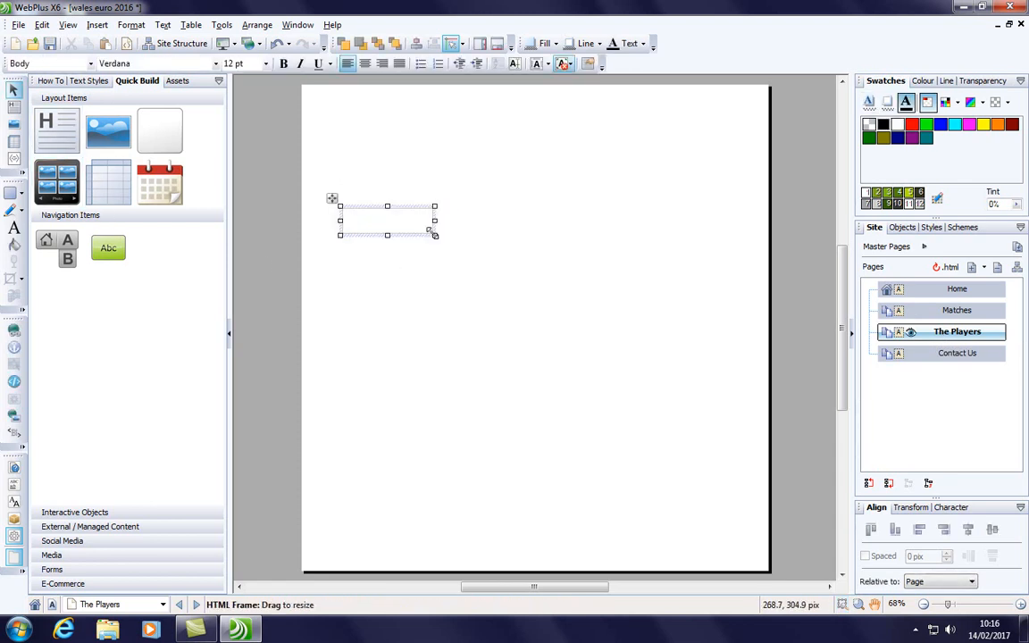
{"action": "type", "text": " plyaers"}
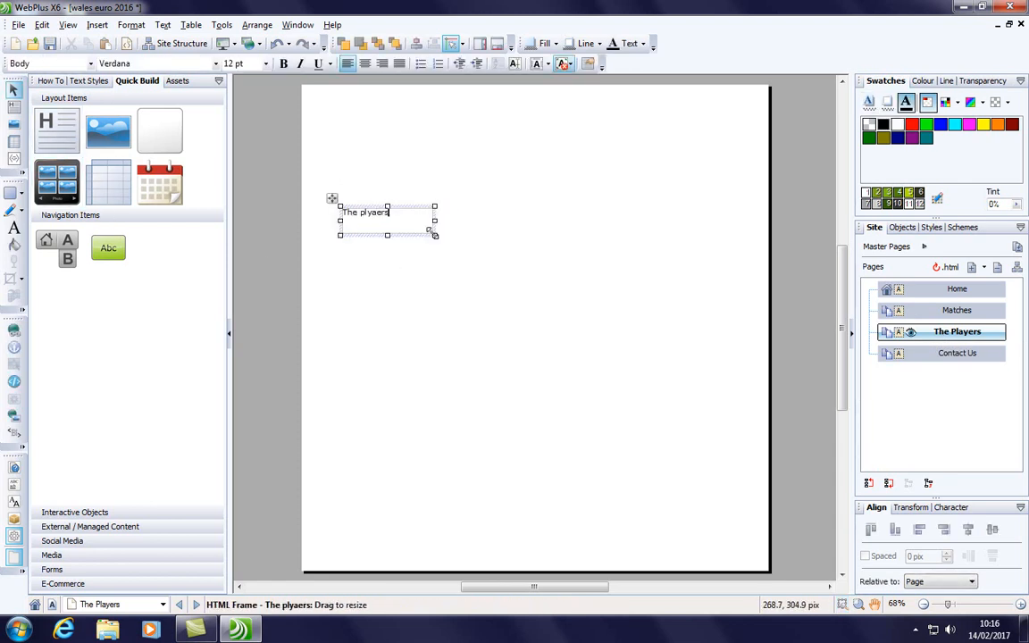
{"action": "key", "text": "BackSpace"}
{"action": "key", "text": "BackSpace"}
{"action": "key", "text": "BackSpace"}
{"action": "key", "text": "BackSpace"}
{"action": "key", "text": "BackSpace"}
{"action": "type", "text": "ayers"}
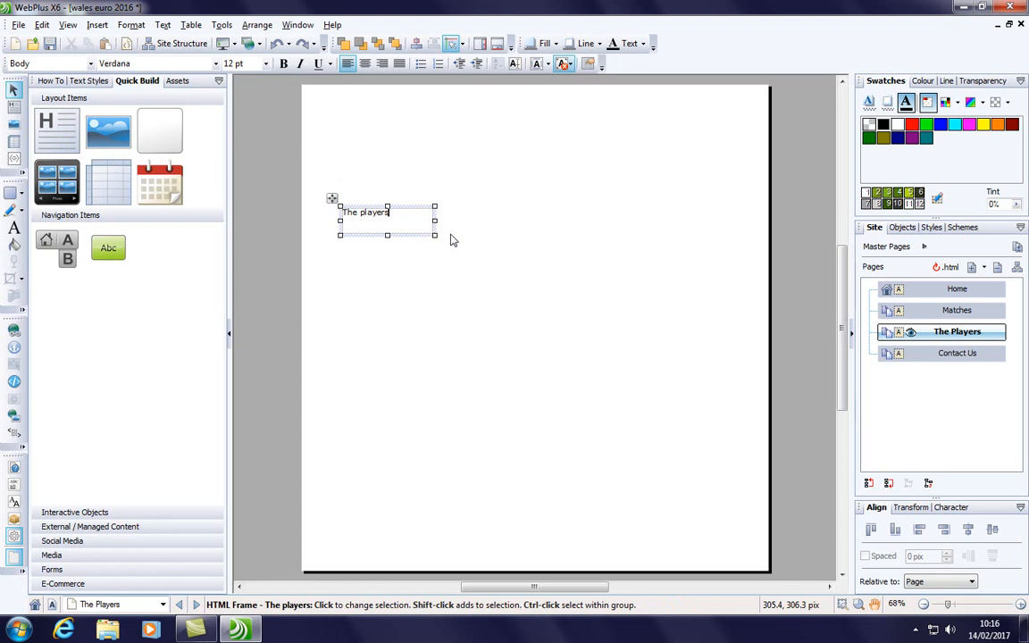
Open the Contact Us page and draw a small HTML text frame near its upper-left area containing "Contact Us".
{"action": "left_click", "coordinate": [952, 354]}
{"action": "left_click", "coordinate": [54, 139]}
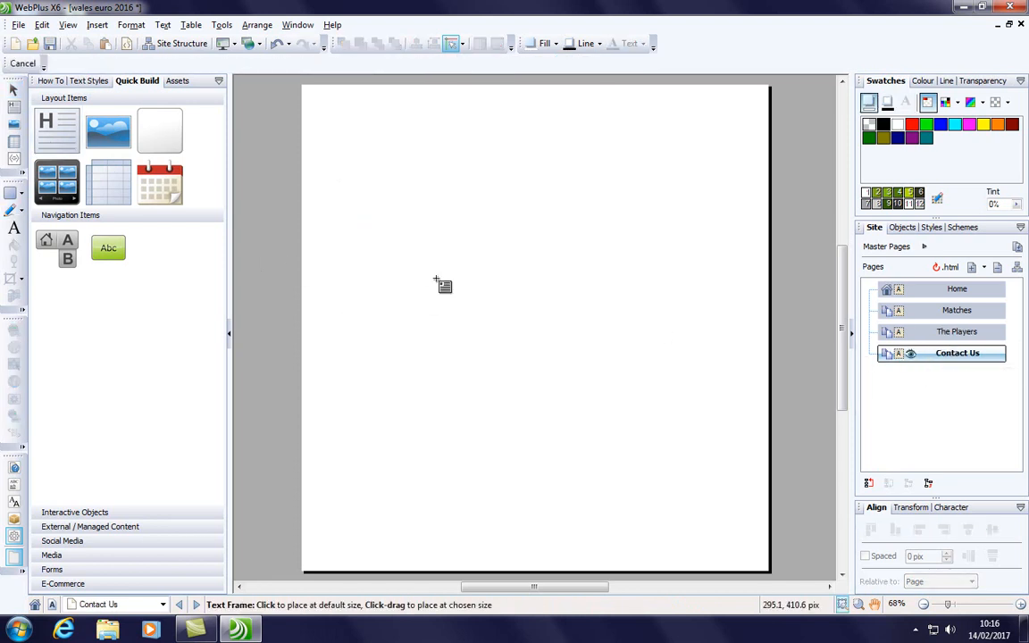
{"action": "left_click_drag", "start_coordinate": [339, 209], "coordinate": [428, 238]}
{"action": "type", "text": "Contact"}
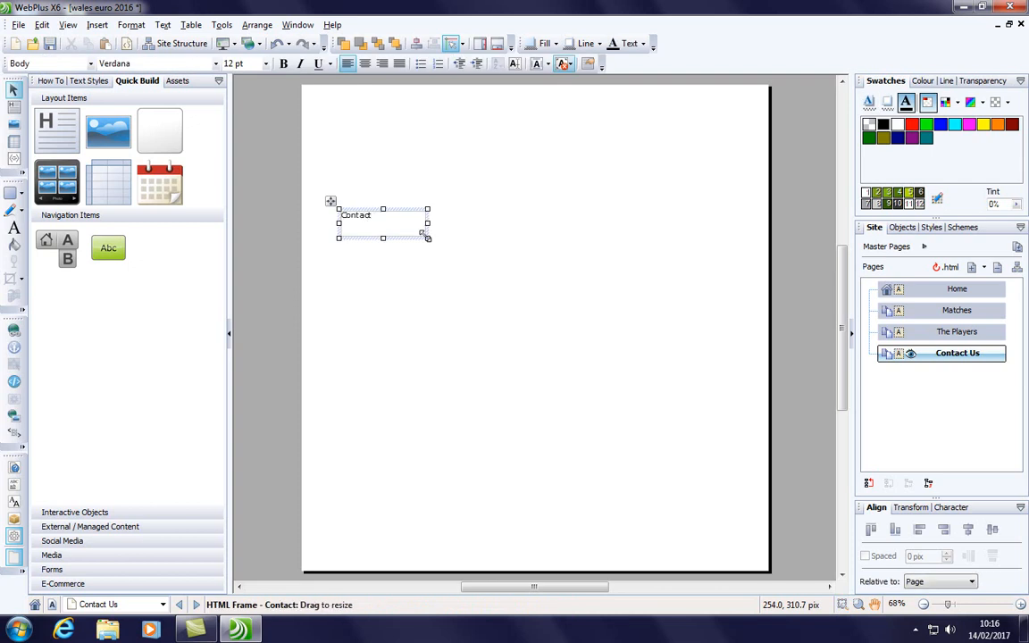
{"action": "type", "text": " us"}
{"action": "key", "text": "BackSpace"}
{"action": "key", "text": "BackSpace"}
{"action": "type", "text": "Us"}
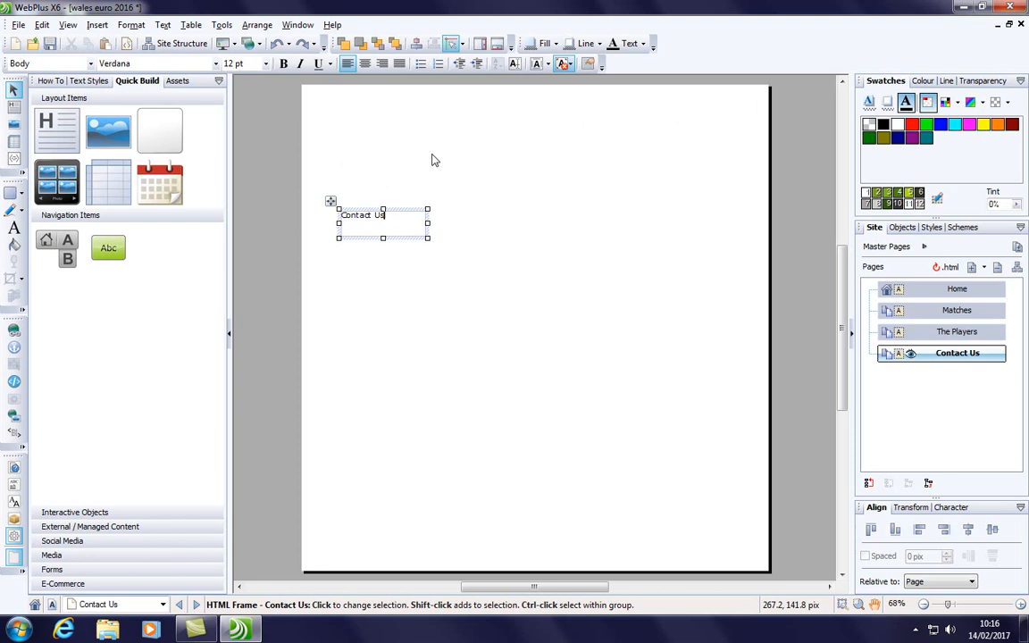
Review the text frames on the Home, Matches, The Players and Contact Us pages in turn.
{"action": "double_click", "coordinate": [957, 289]}
{"action": "double_click", "coordinate": [948, 312]}
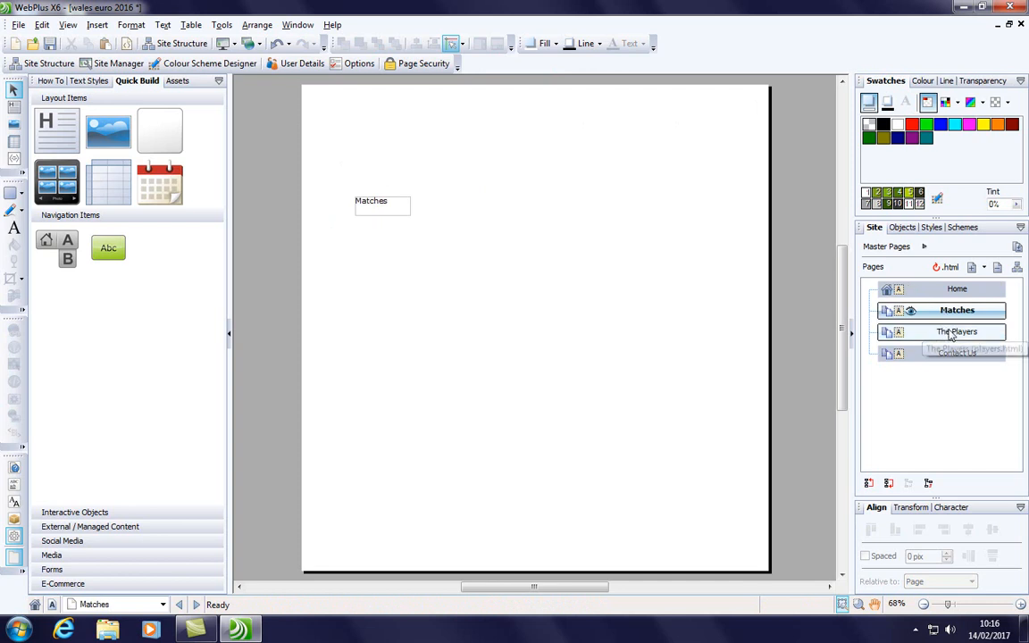
{"action": "double_click", "coordinate": [947, 332]}
{"action": "double_click", "coordinate": [948, 354]}
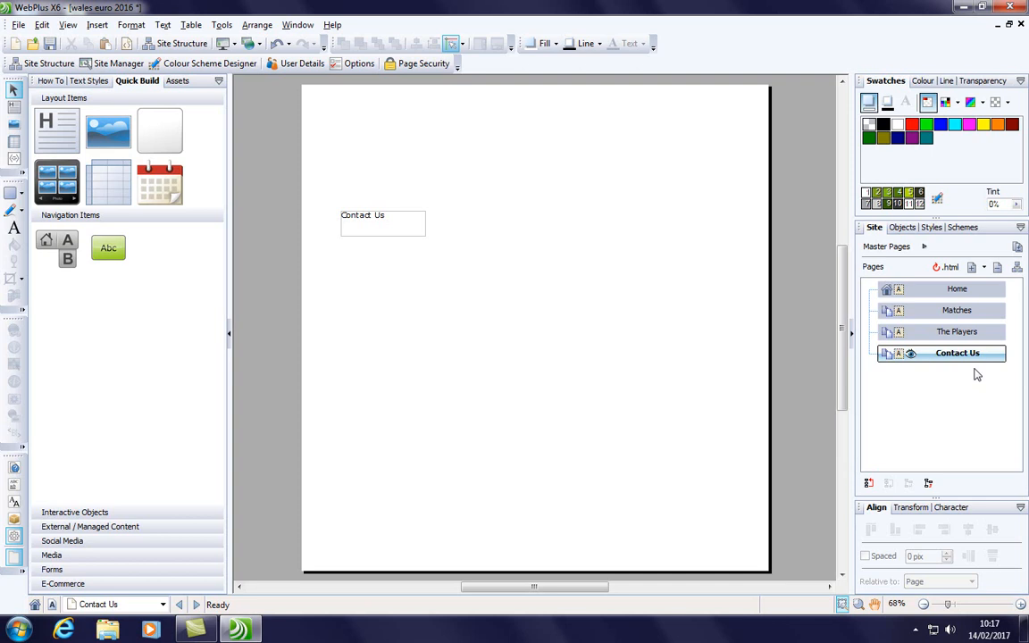
Open master page Master A, insert a Block 1 navigation bar and place it near the upper middle of the page.
{"action": "left_click", "coordinate": [925, 247]}
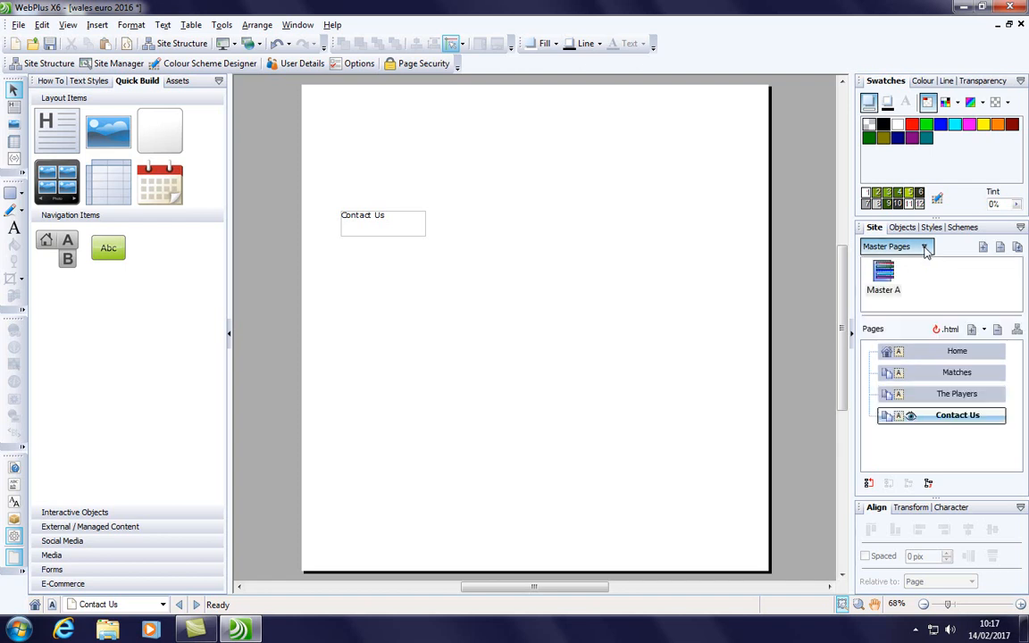
{"action": "double_click", "coordinate": [885, 285]}
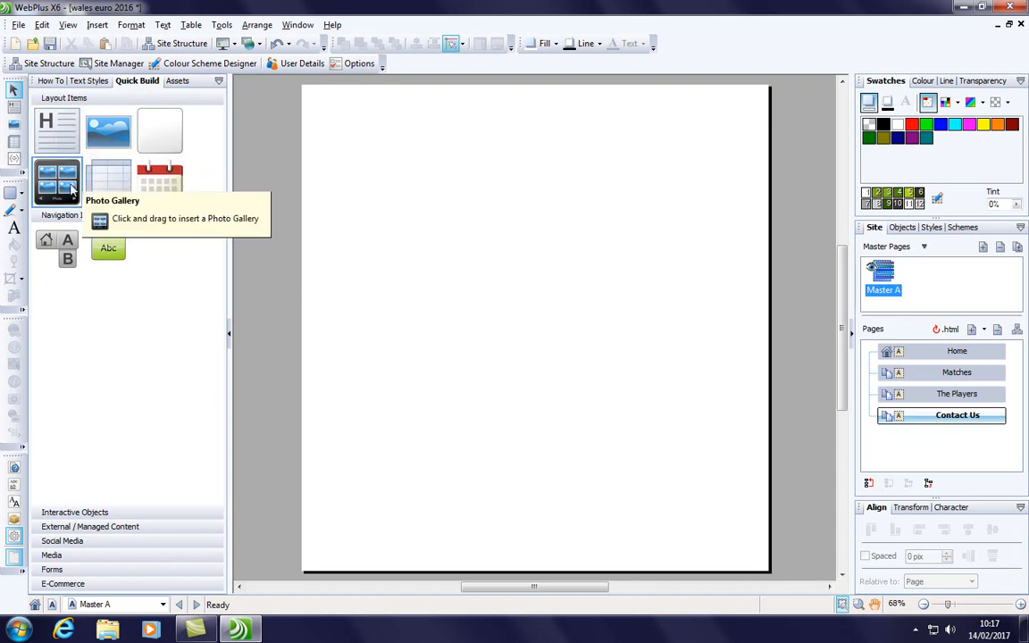
{"action": "left_click", "coordinate": [66, 258]}
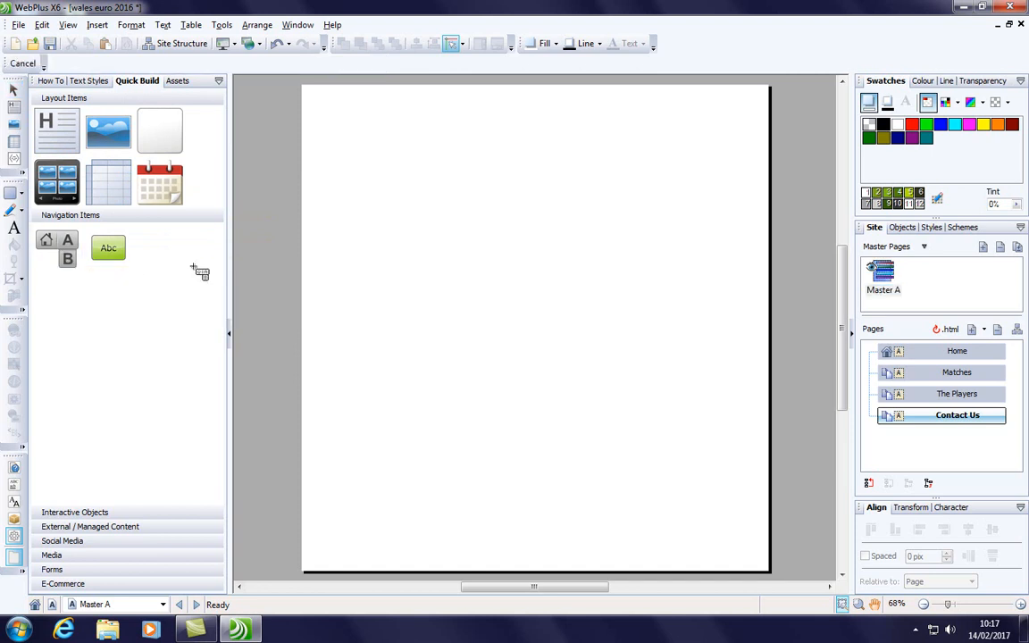
{"action": "left_click_drag", "start_coordinate": [391, 170], "coordinate": [682, 188]}
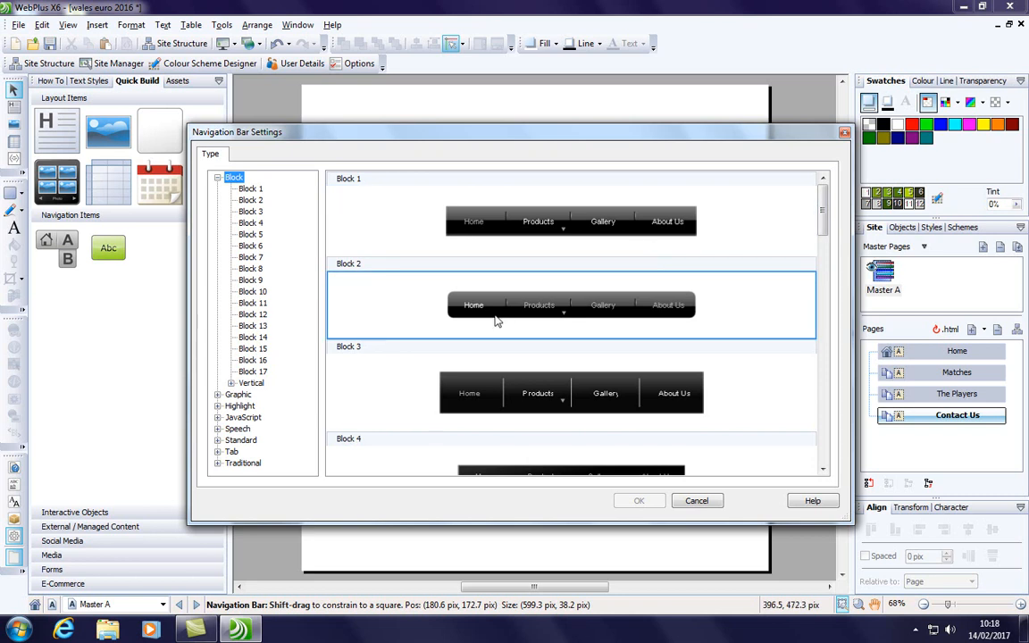
{"action": "left_click", "coordinate": [624, 225]}
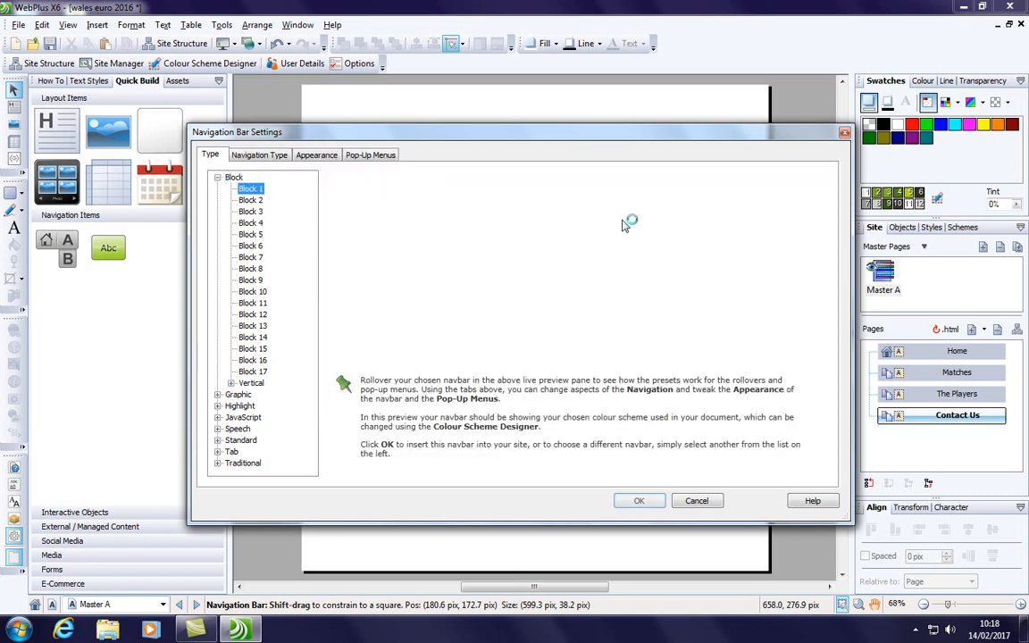
{"action": "left_click", "coordinate": [650, 507]}
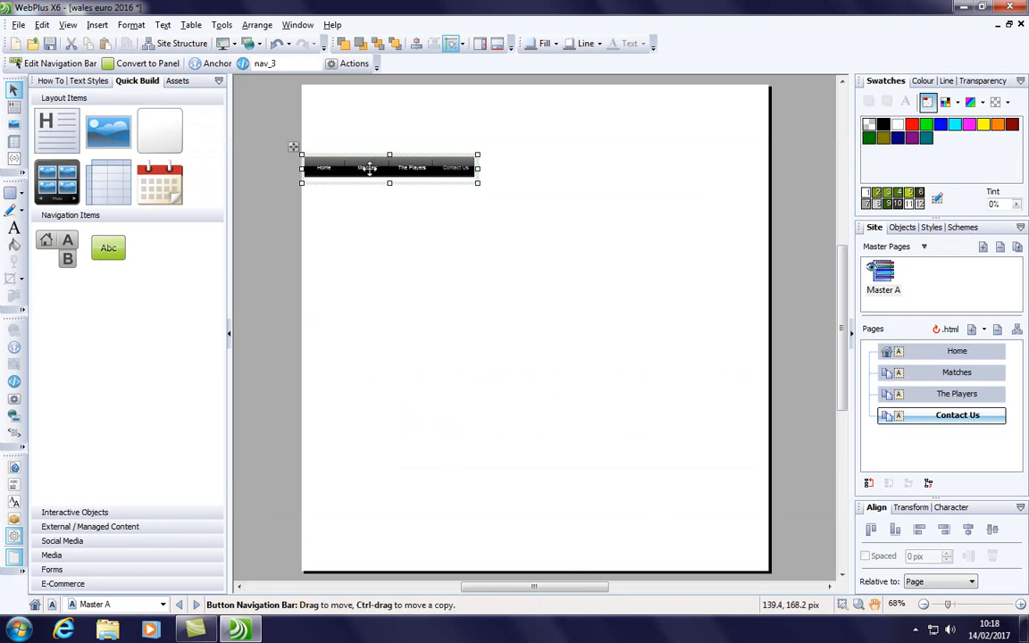
{"action": "left_click_drag", "start_coordinate": [415, 152], "coordinate": [558, 150]}
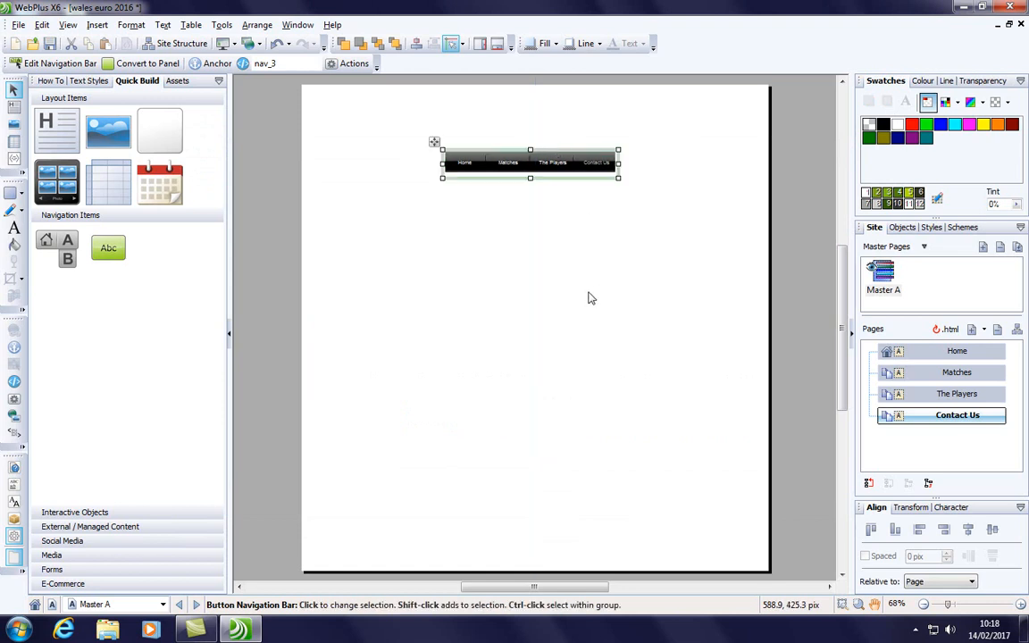
Check the master page's navigation bar on the Home, Matches, The Players and Contact Us pages.
{"action": "double_click", "coordinate": [963, 351]}
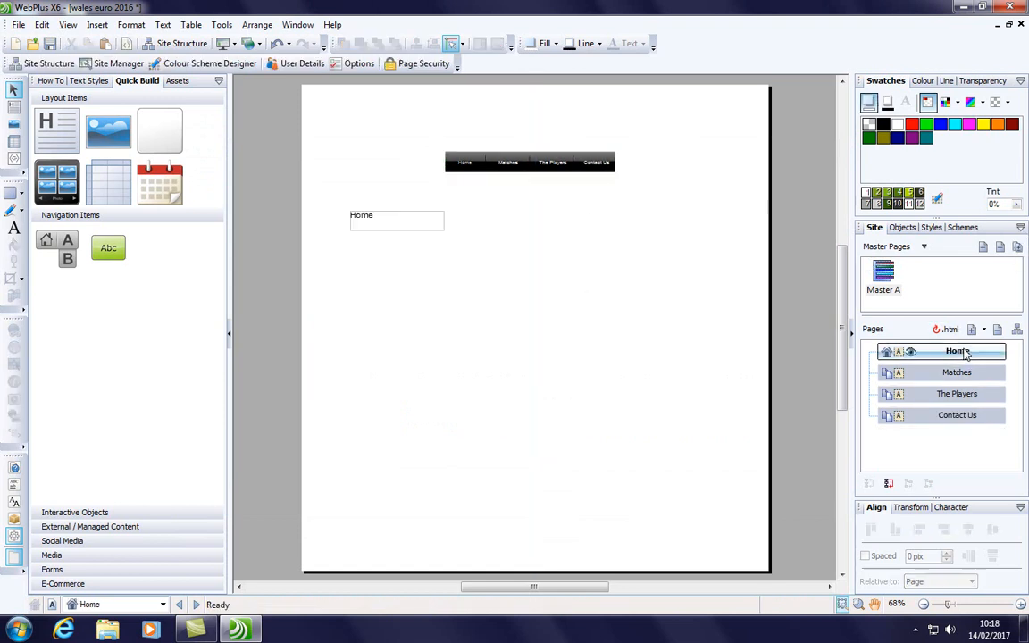
{"action": "double_click", "coordinate": [961, 373]}
{"action": "double_click", "coordinate": [957, 396]}
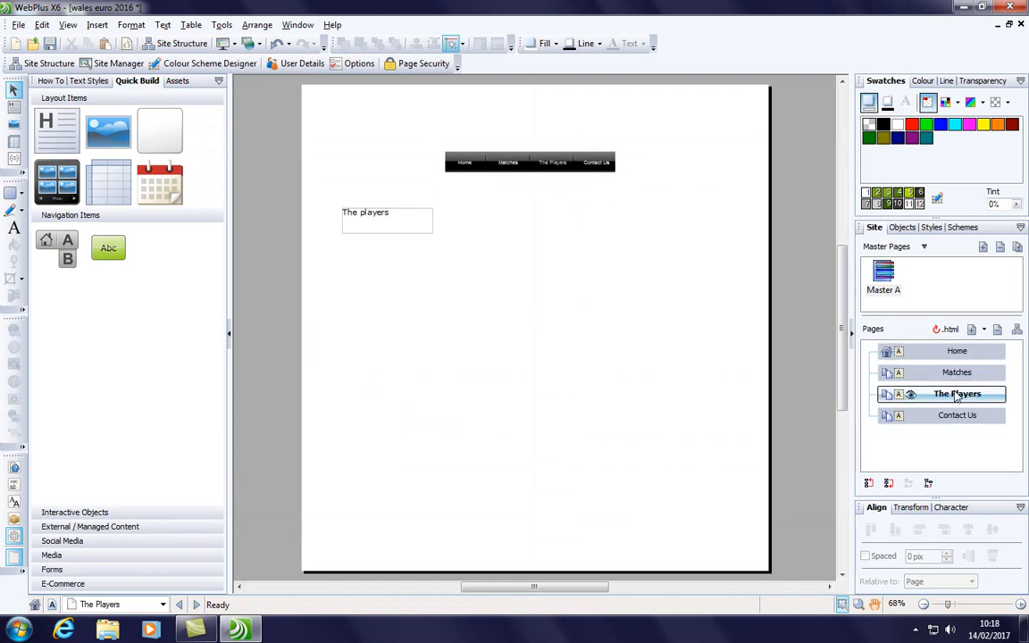
{"action": "double_click", "coordinate": [957, 415]}
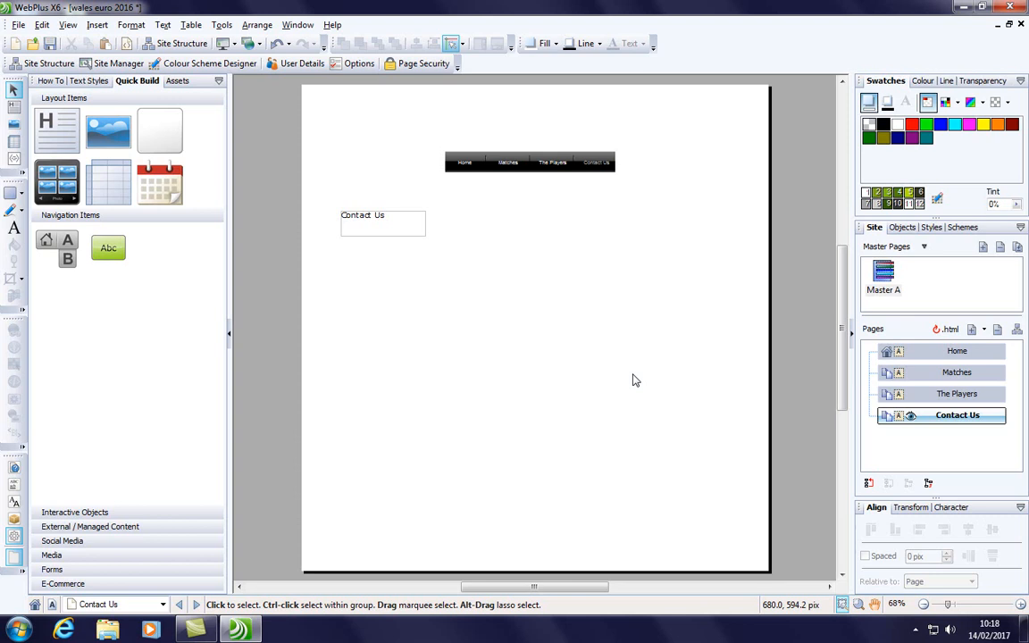
Test the Matches, The Players and Contact Us navigation links in the built-in window preview and close the preview.
{"action": "left_click", "coordinate": [17, 25]}
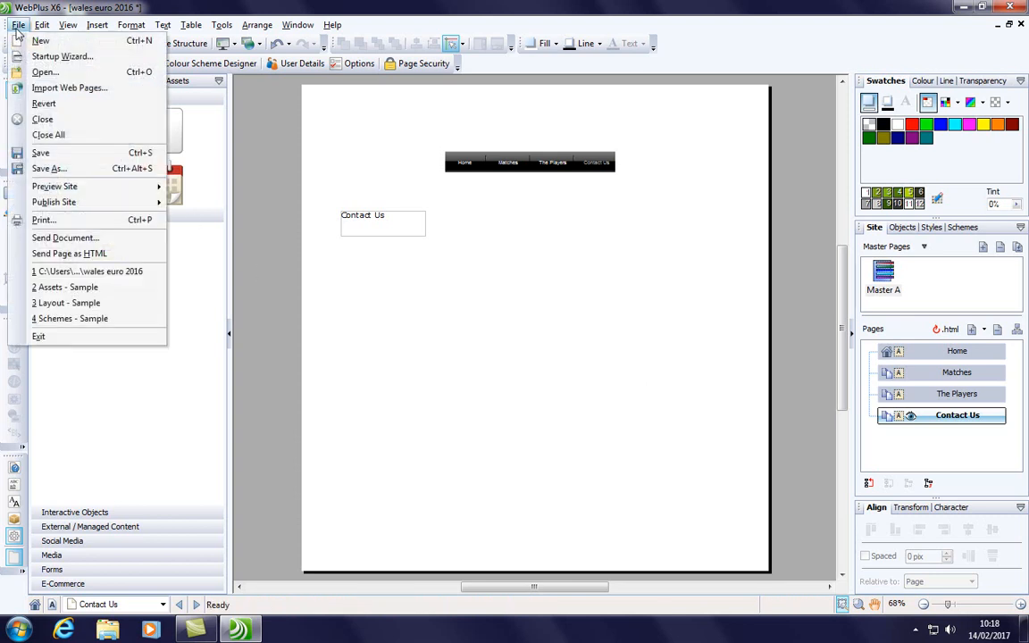
{"action": "mouse_move", "coordinate": [79, 187]}
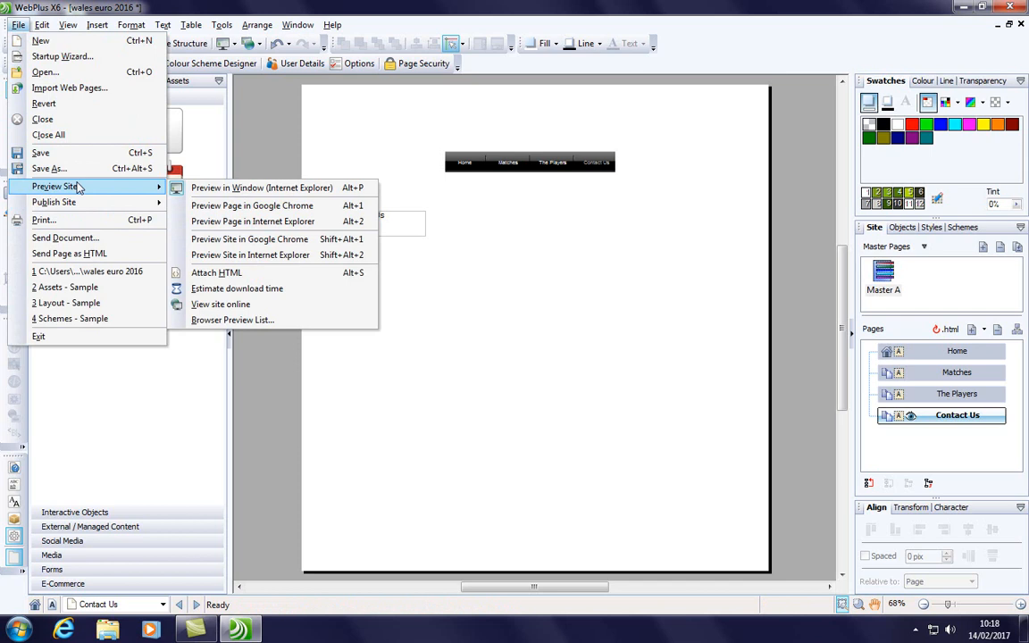
{"action": "left_click", "coordinate": [307, 189]}
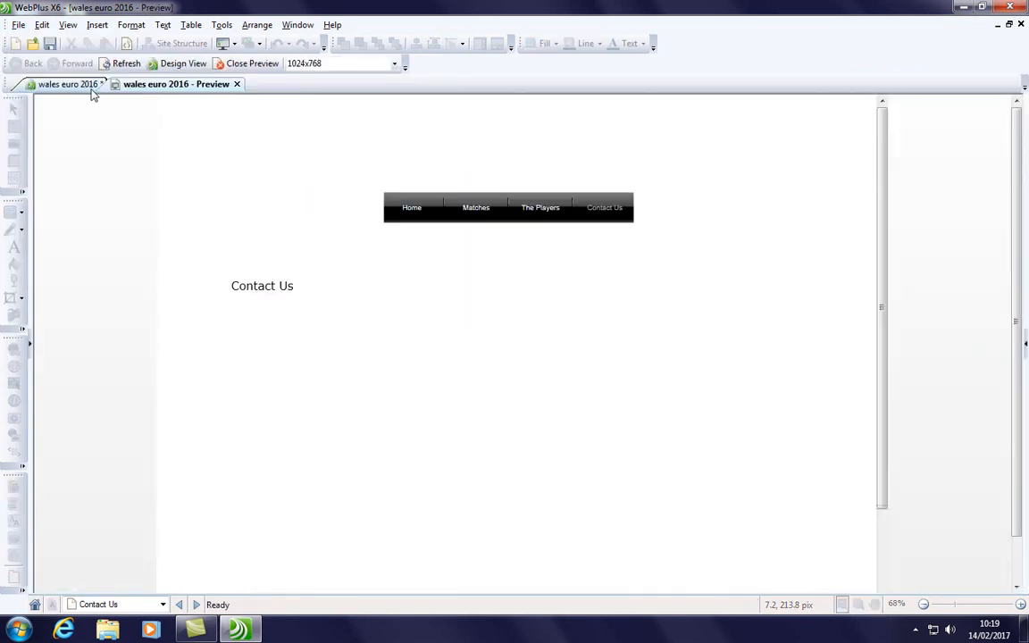
{"action": "left_click", "coordinate": [487, 221]}
{"action": "left_click", "coordinate": [539, 218]}
{"action": "left_click", "coordinate": [618, 219]}
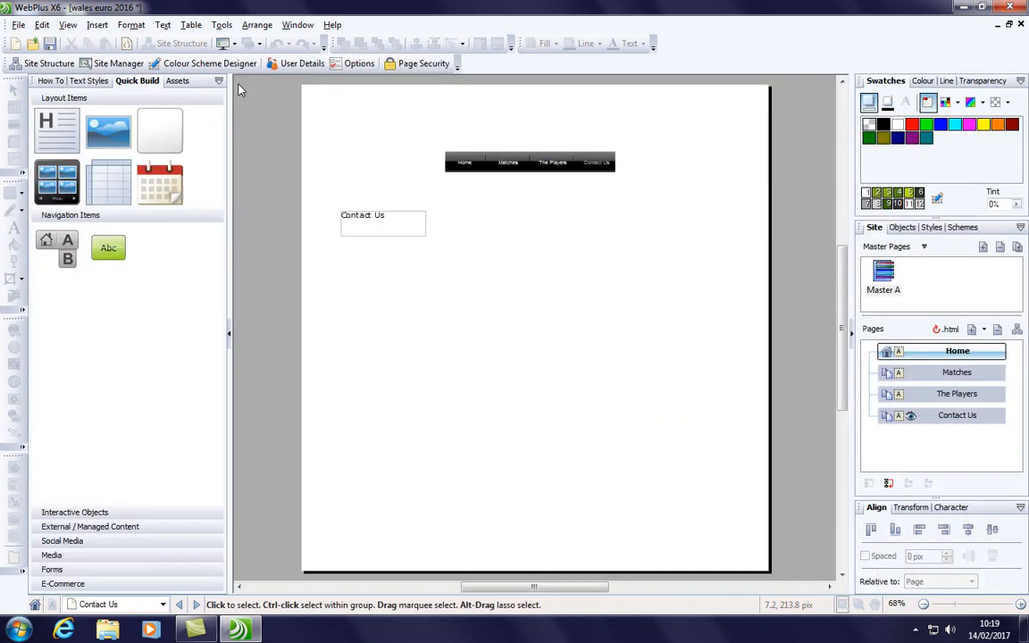
{"action": "left_click", "coordinate": [217, 64]}
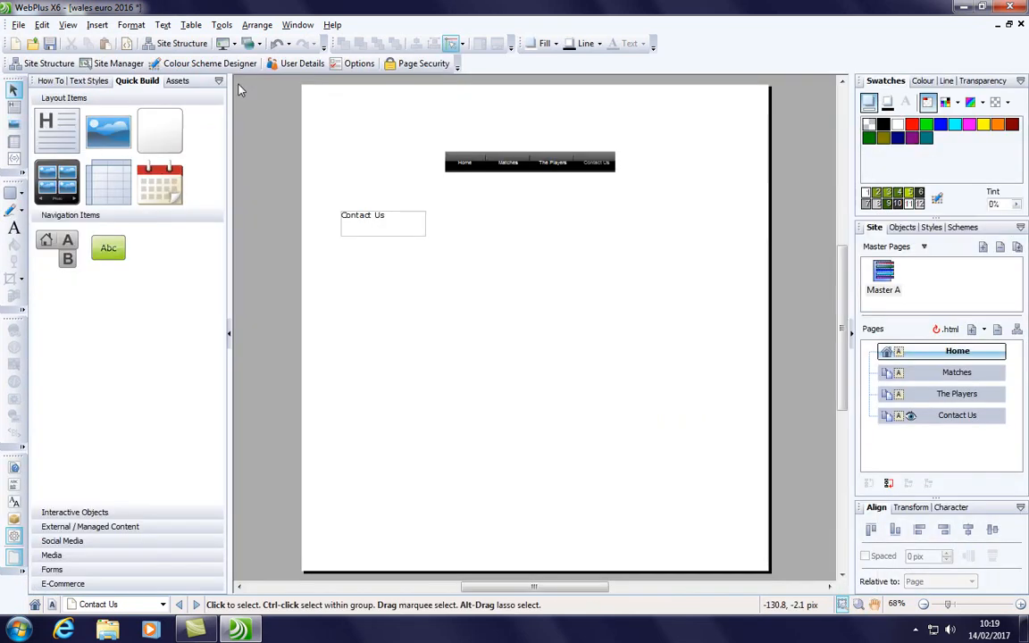
Preview the whole site in Internet Explorer and test the Matches, The Players, Contact Us and Home navigation links.
{"action": "left_click", "coordinate": [18, 25]}
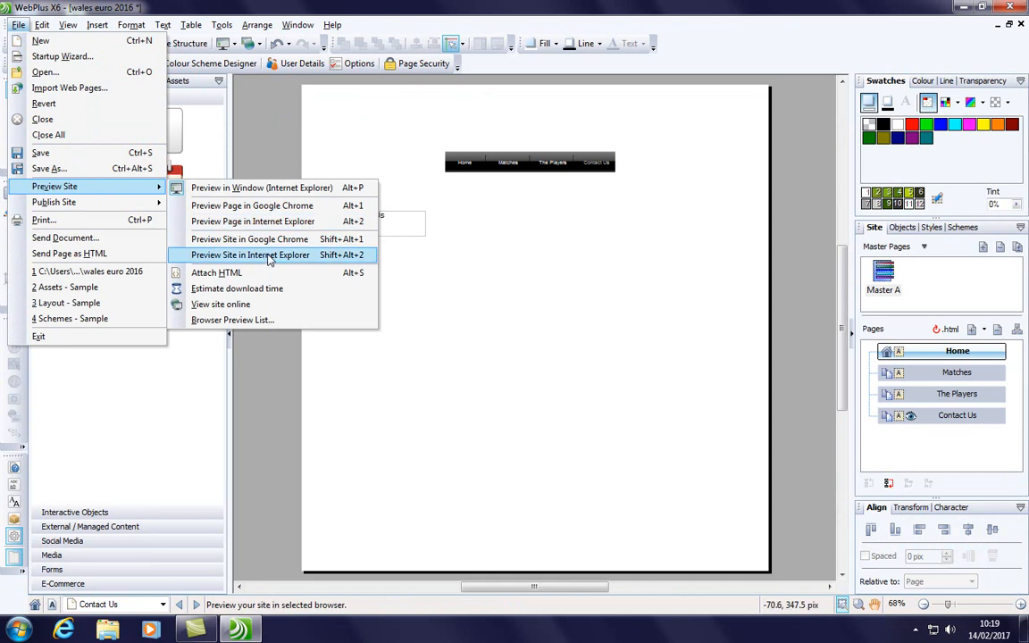
{"action": "left_click", "coordinate": [268, 255]}
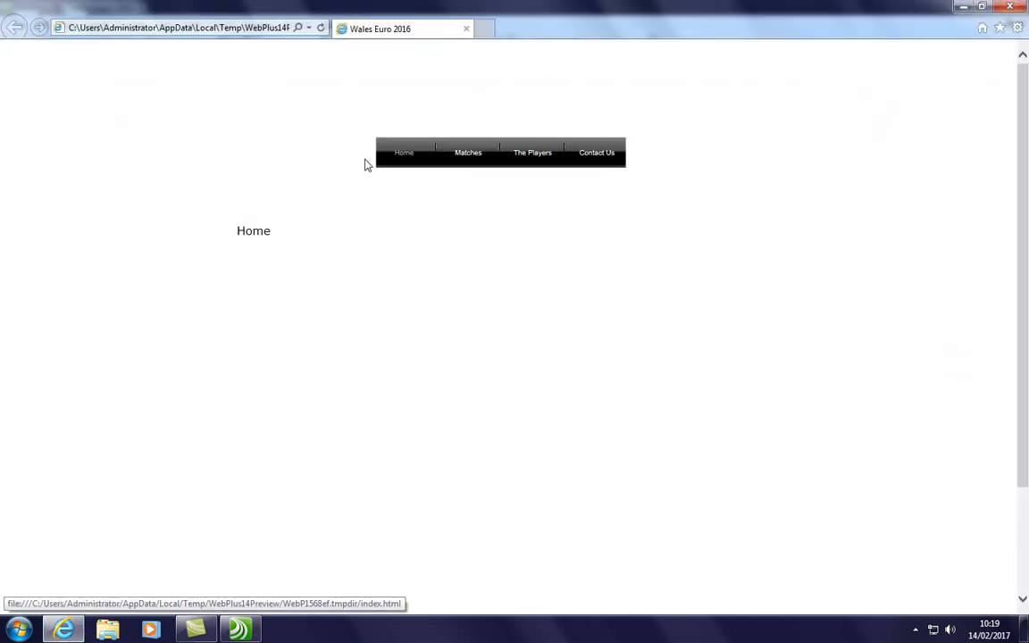
{"action": "left_click", "coordinate": [483, 154]}
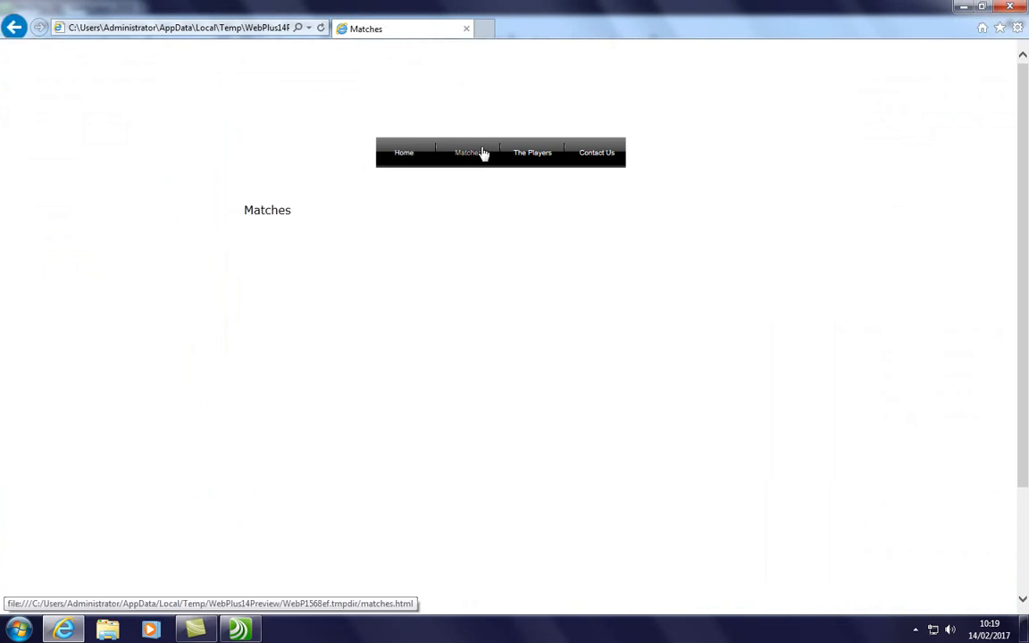
{"action": "left_click", "coordinate": [542, 158]}
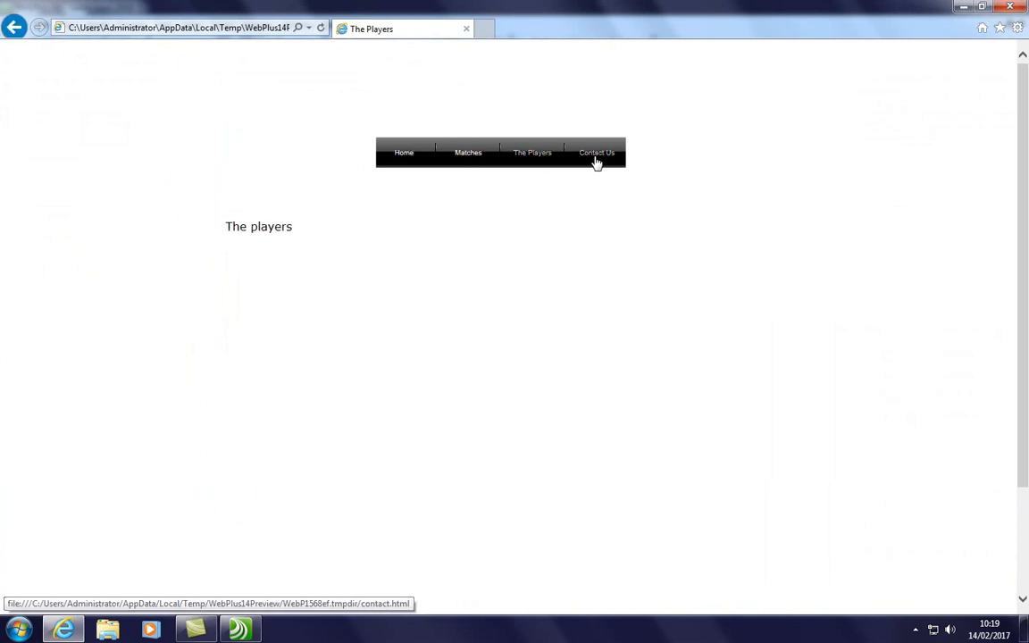
{"action": "left_click", "coordinate": [596, 161]}
{"action": "left_click", "coordinate": [469, 158]}
{"action": "left_click", "coordinate": [405, 163]}
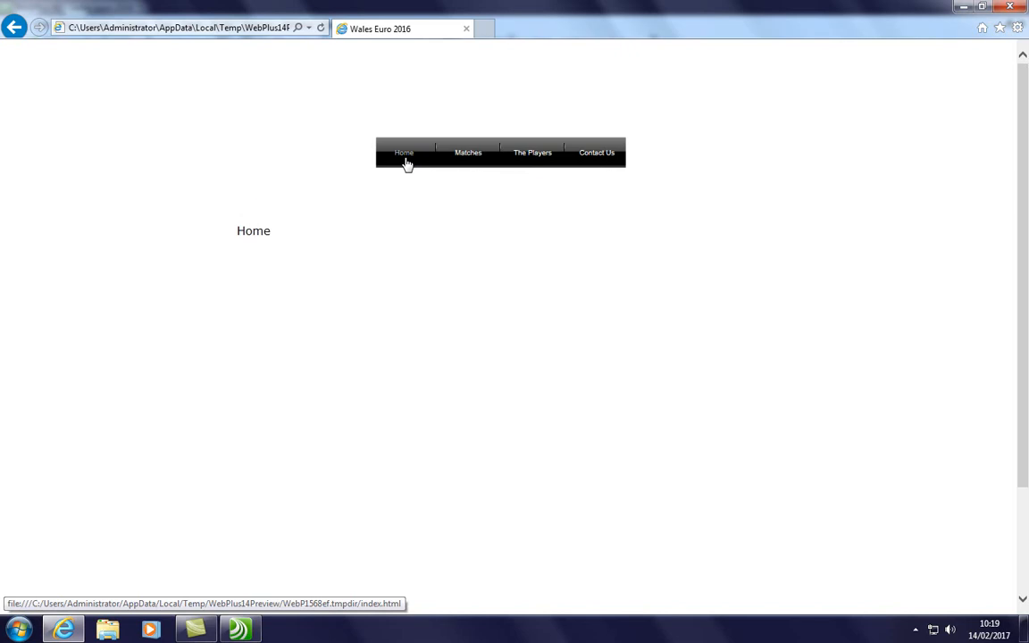